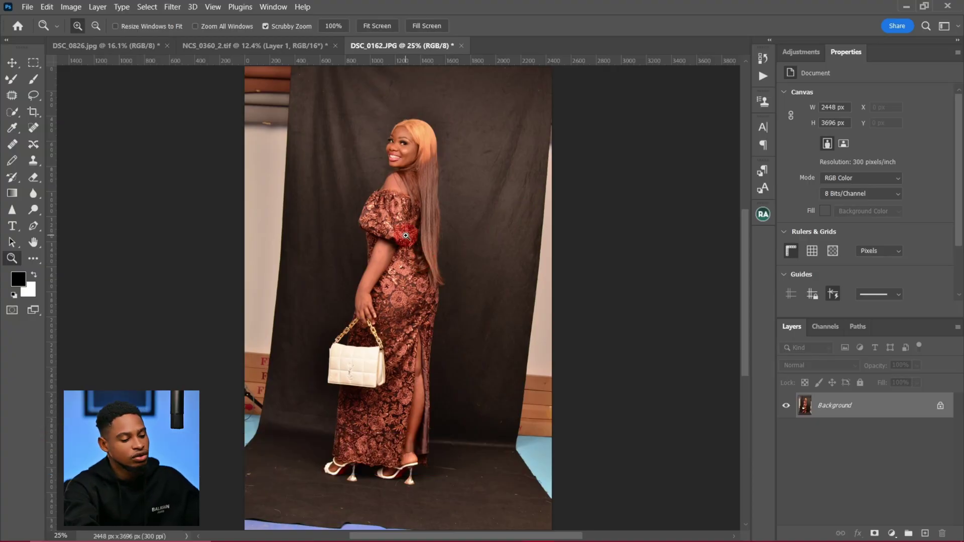
- Duplicate the Background photo layer as Layer 1 with Ctrl+J
key(ctrl+j)
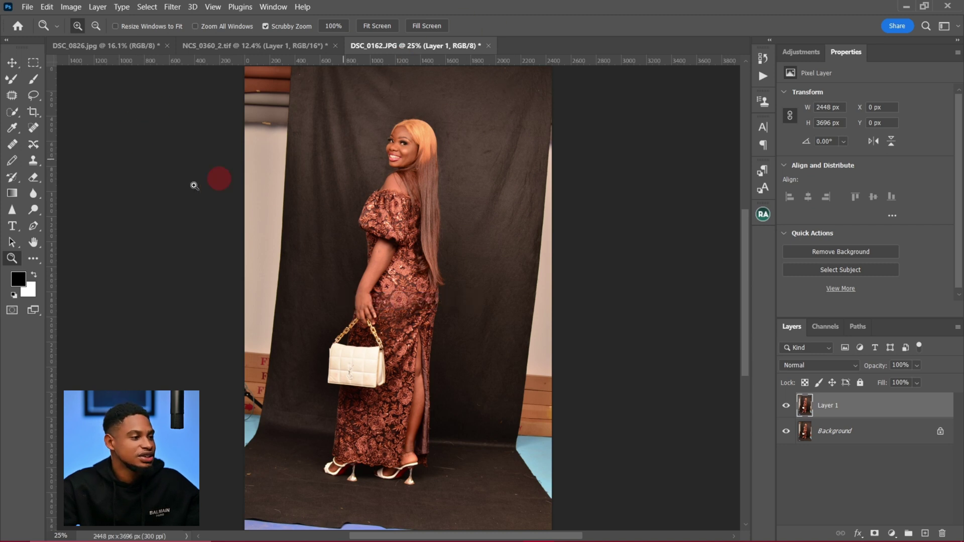
- Crop the portrait to 4:5, rotated about -1.3° with Content-Aware edges, at 2598 × 3248 px
click(33, 115)
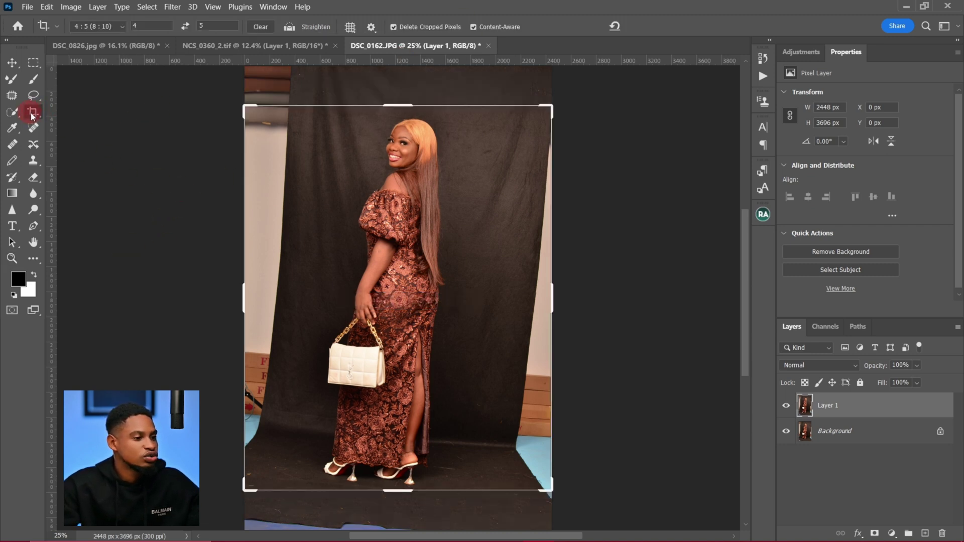
drag(406, 106, 402, 98)
drag(570, 90, 568, 90)
drag(490, 302, 493, 305)
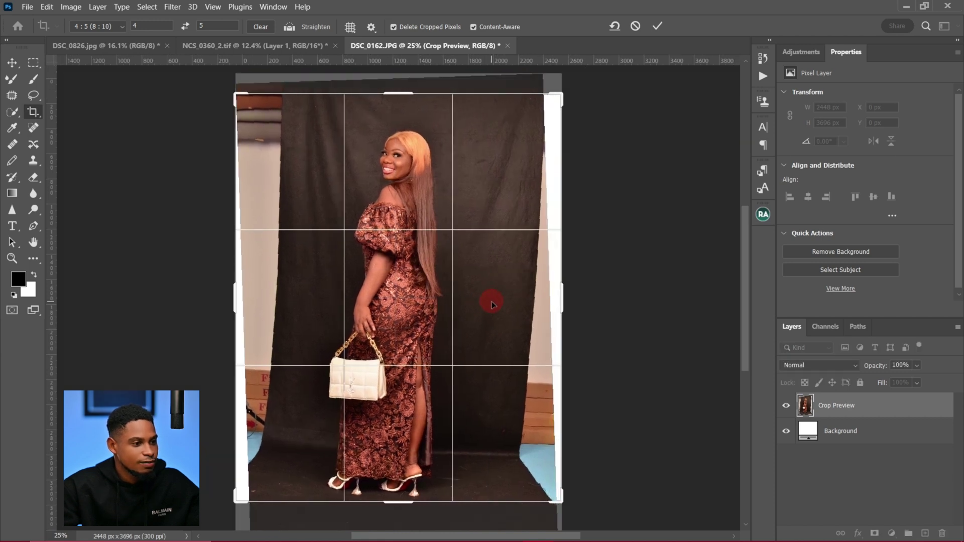
click(474, 28)
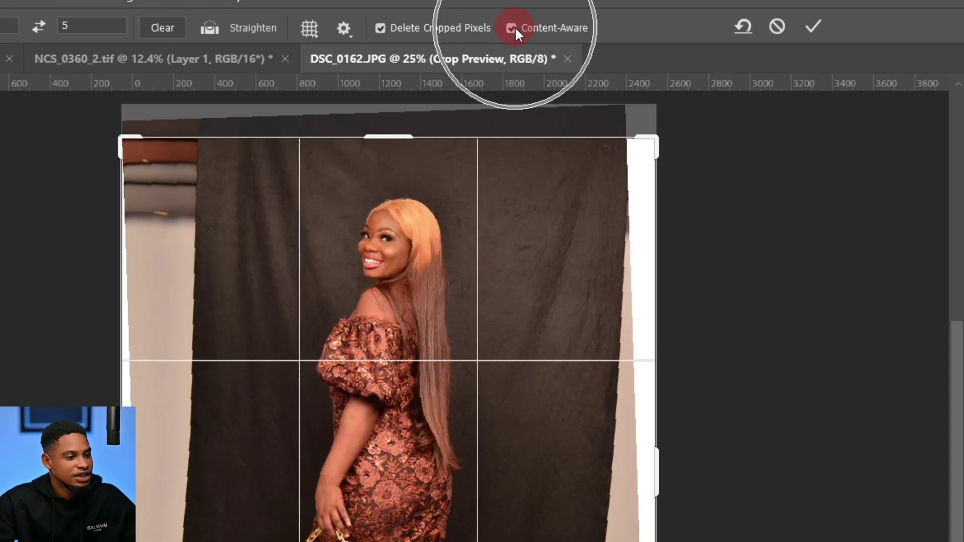
click(814, 26)
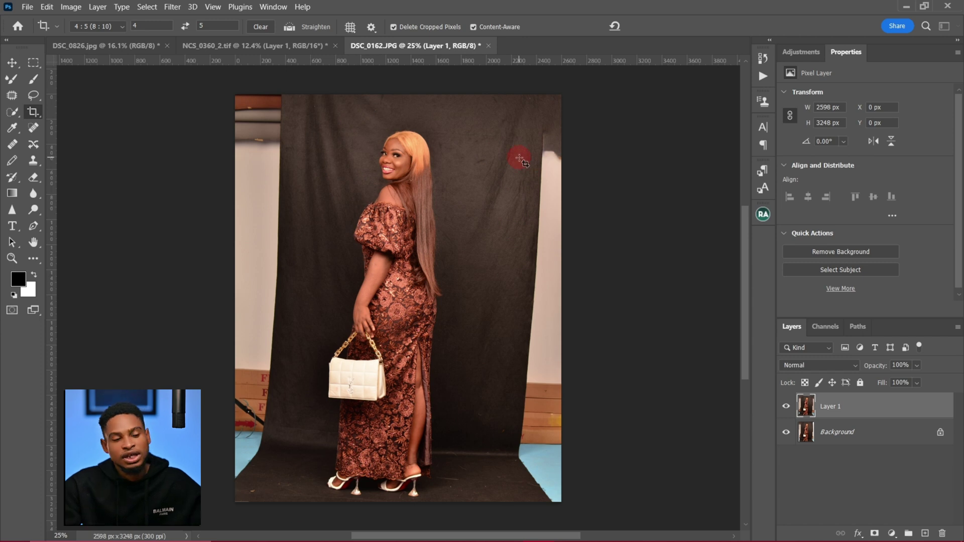
- Lasso-select the white wall strips on both the left and right edges
click(33, 97)
drag(225, 96, 298, 96)
mouse_move(300, 150)
mouse_down()
mouse_move(307, 281)
mouse_move(293, 397)
mouse_move(279, 463)
mouse_move(232, 535)
mouse_move(195, 526)
mouse_move(173, 368)
mouse_move(173, 96)
mouse_up()
key(shift)
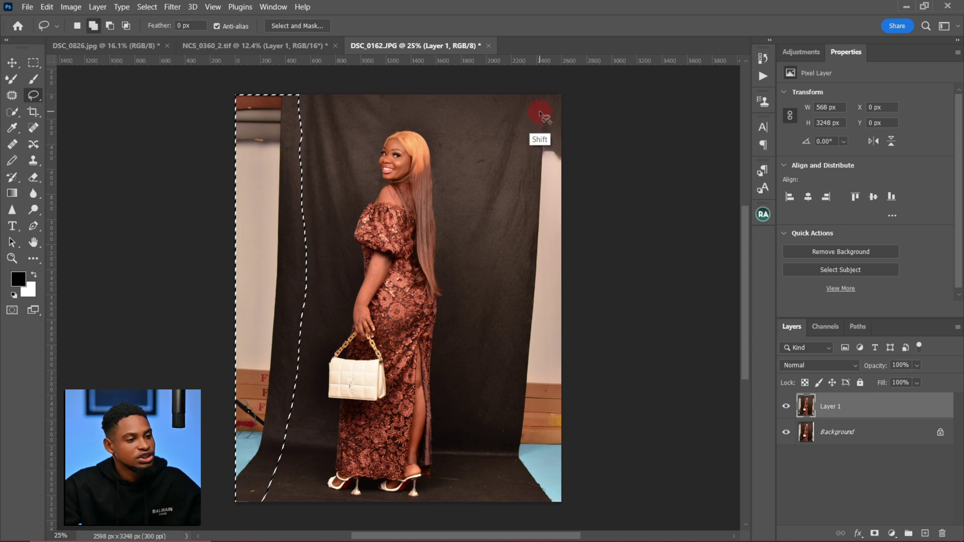
mouse_move(536, 103)
mouse_down()
mouse_move(530, 278)
mouse_move(505, 432)
mouse_move(521, 507)
mouse_move(542, 524)
mouse_move(605, 506)
mouse_move(614, 347)
mouse_move(599, 76)
mouse_move(548, 94)
mouse_up()
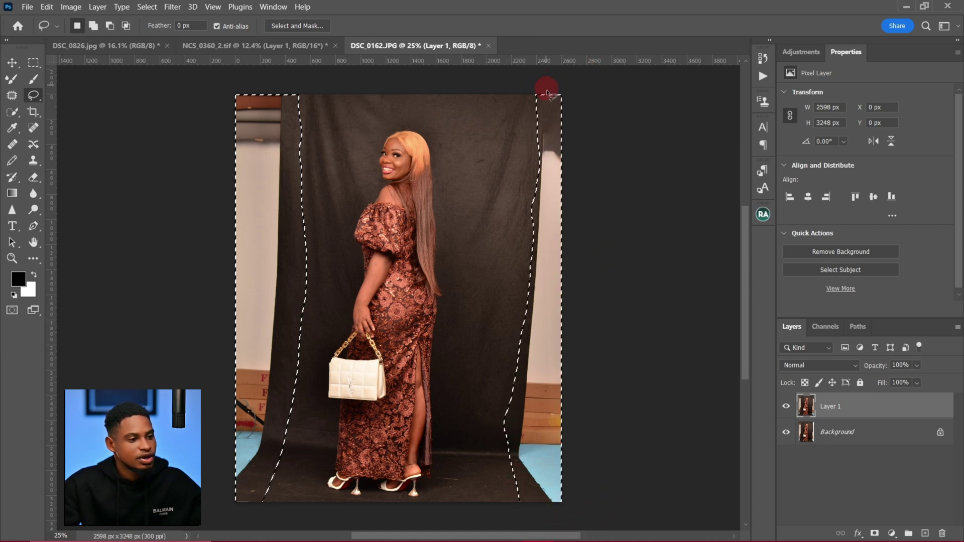
- Fill the selected strips with Content-Aware fill to extend the dark backdrop
right_click(542, 243)
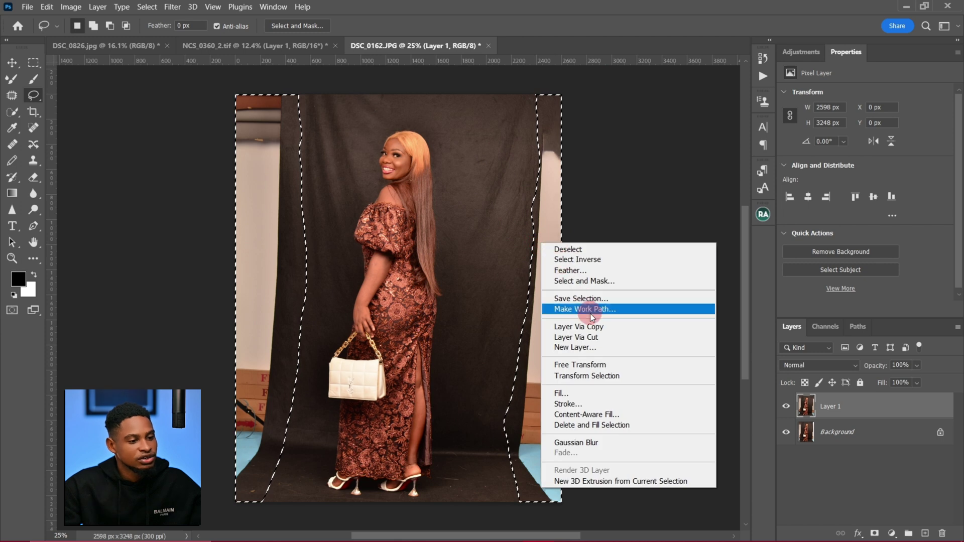
click(598, 393)
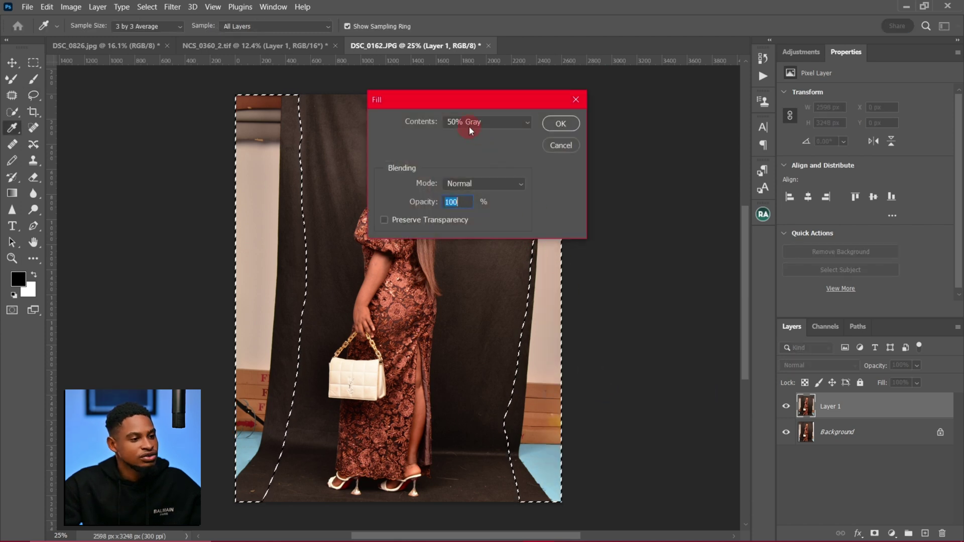
click(471, 125)
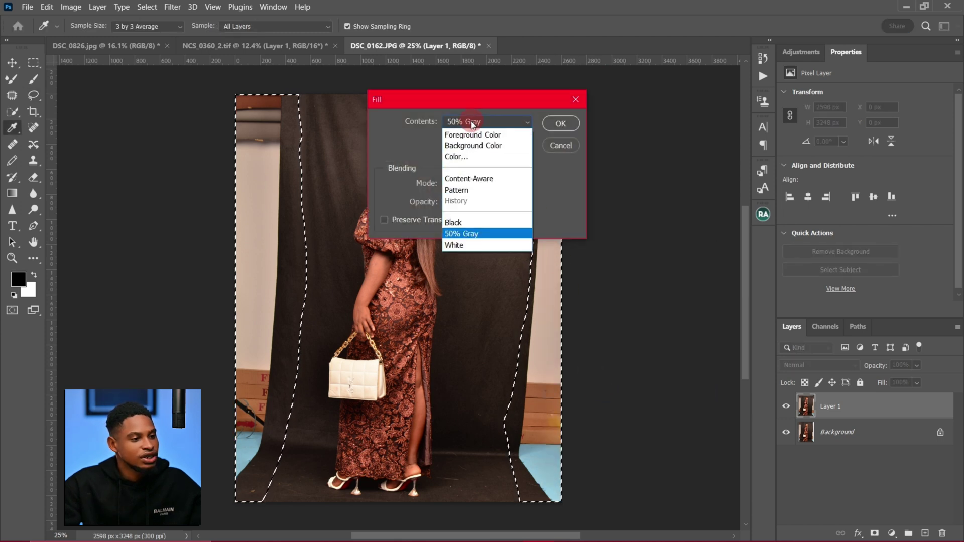
click(469, 179)
click(561, 124)
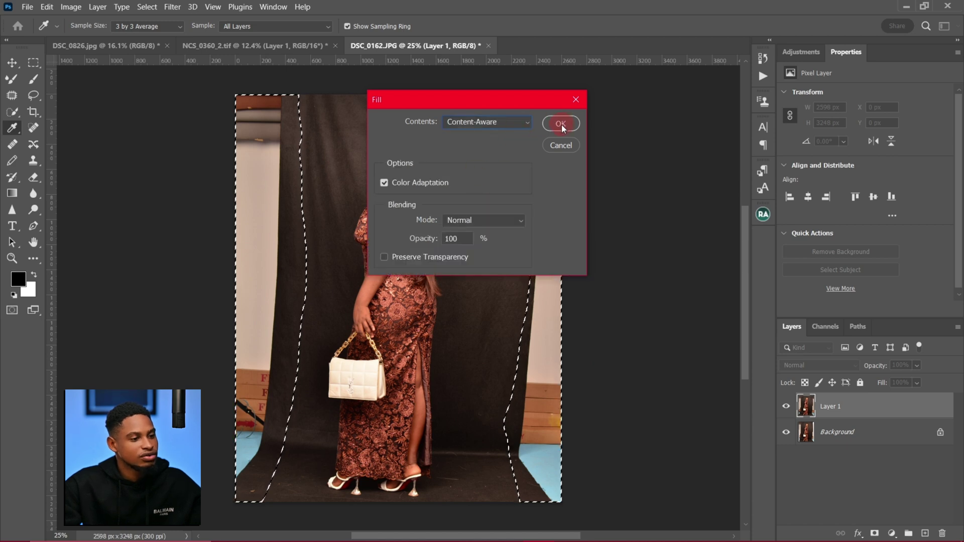
key(l)
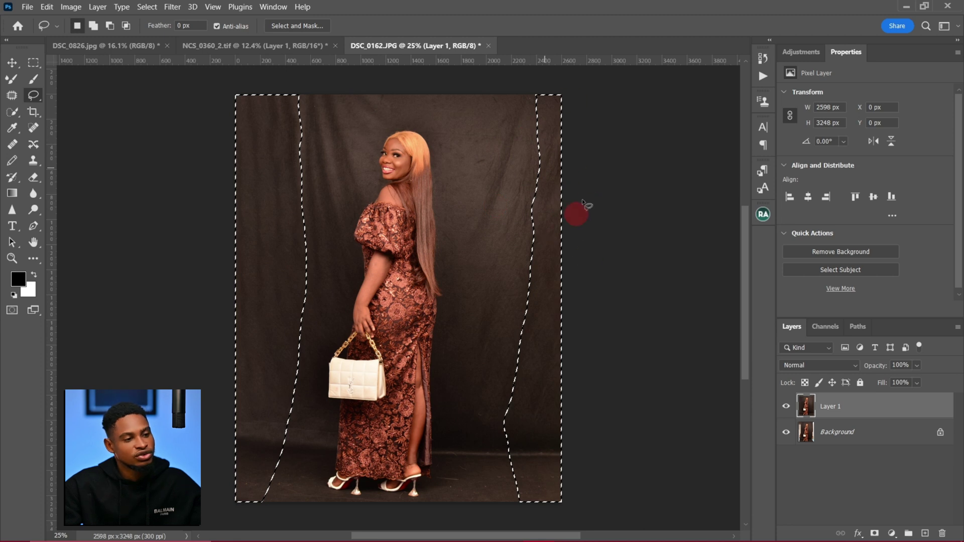
- Deselect, then box the woman with the Object Selection tool to select her
click(511, 219)
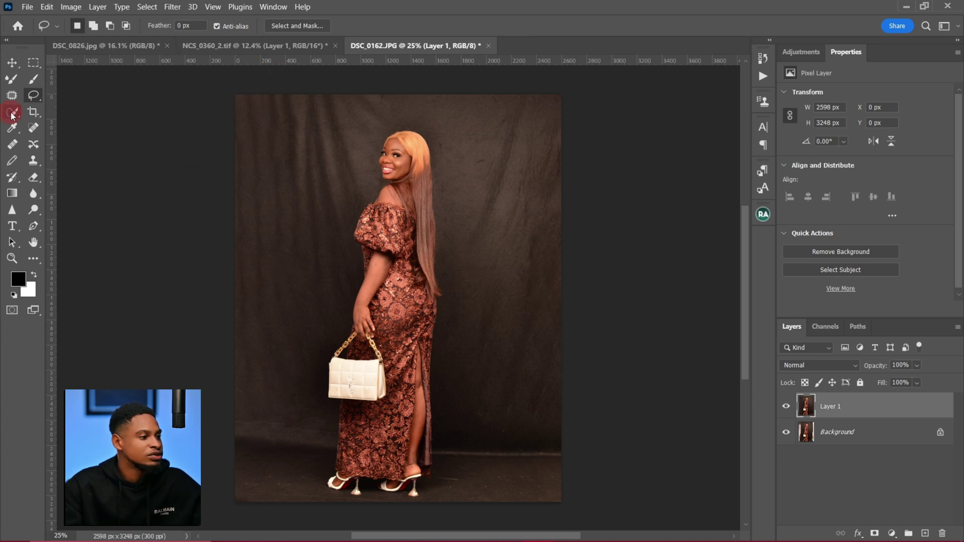
drag(12, 114, 55, 112)
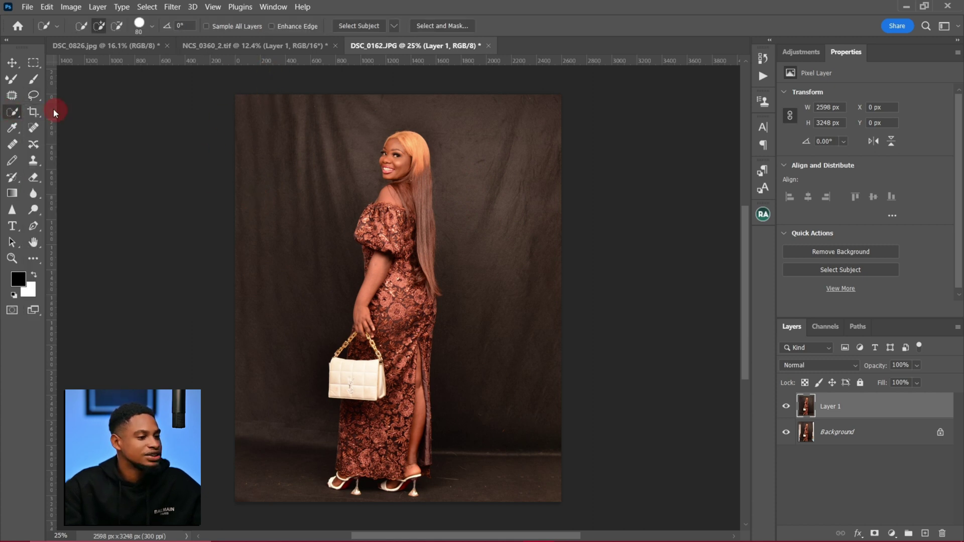
key(shift+w)
mouse_move(309, 114)
mouse_down()
mouse_move(486, 502)
mouse_move(465, 504)
mouse_up()
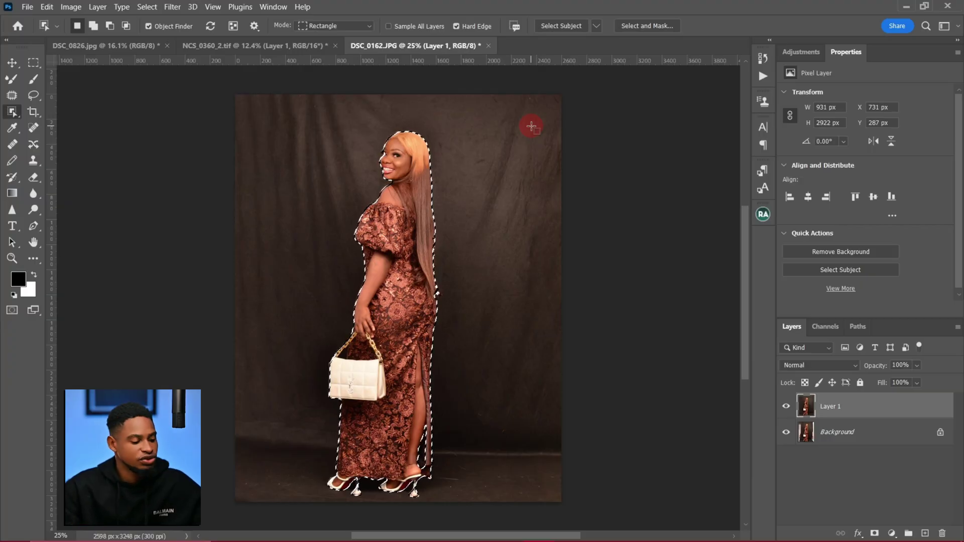
- Zoom in on the woman's face, then pan down over the handbag, legs and shoes
key(z)
drag(392, 142, 426, 103)
key(w)
drag(417, 297, 435, 173)
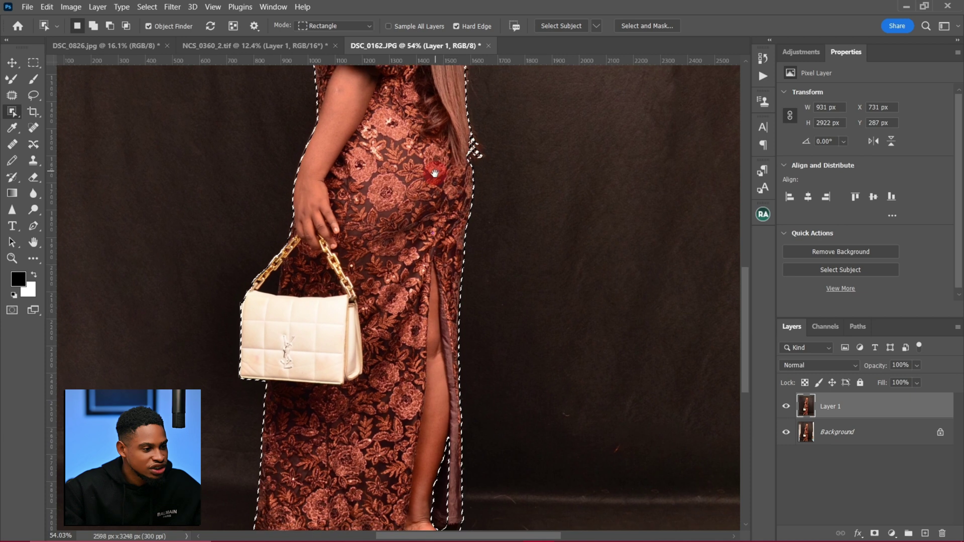
drag(409, 338, 409, 224)
scroll(469, 400, up, 3)
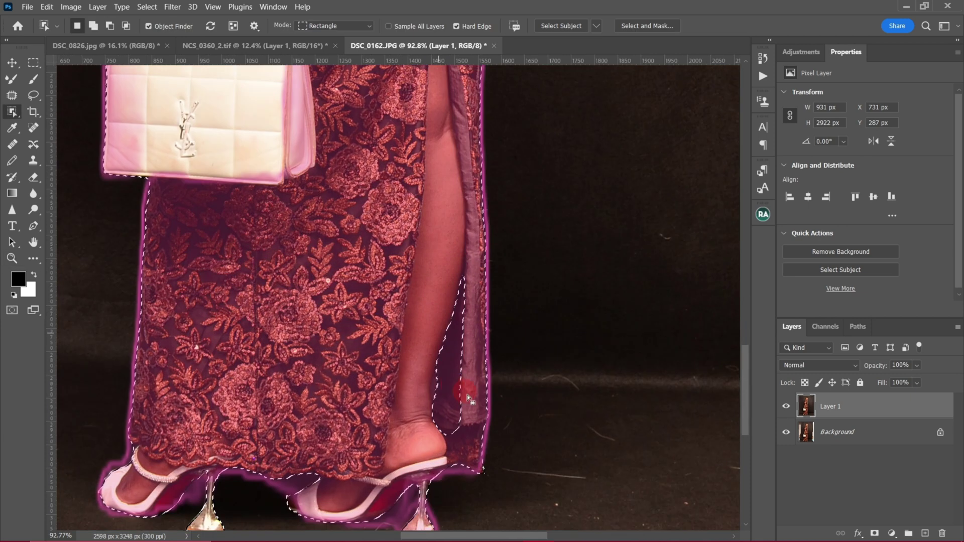
- Refine the selection edge around the handbag chain with Quick Selection, then view the whole figure
click(13, 111)
click(80, 126)
scroll(221, 246, up, 5)
click(221, 246)
scroll(221, 246, up, 5)
click(243, 267)
key(z)
alt+click(319, 229)
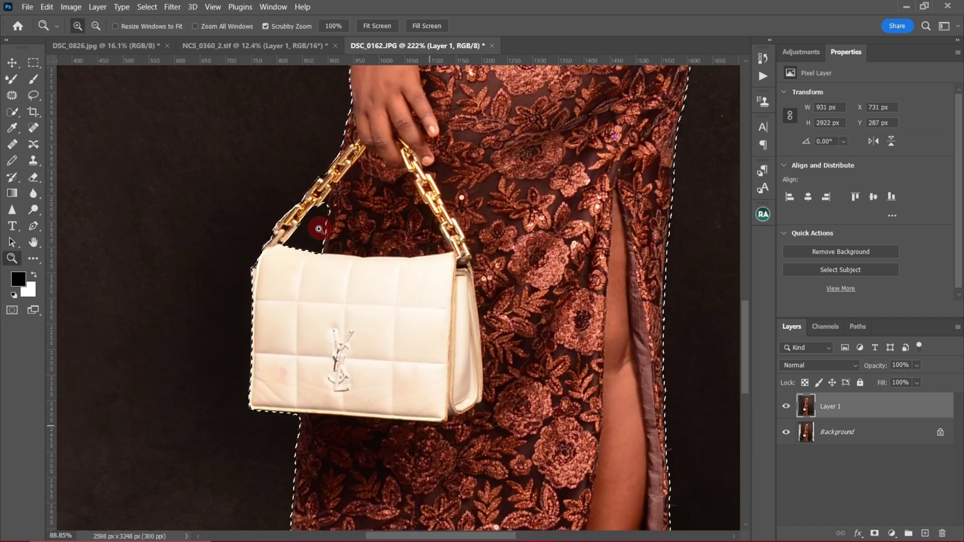
key(ctrl+0)
key(w)
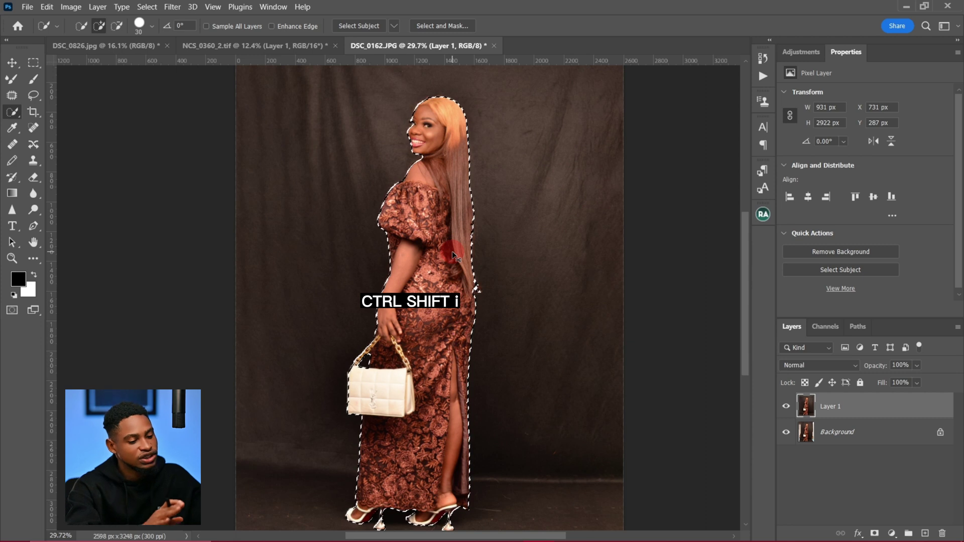
- Copy the inverted selection to a new layer named 'background' and rename Layer 1 'subject'
key(ctrl+shift+i)
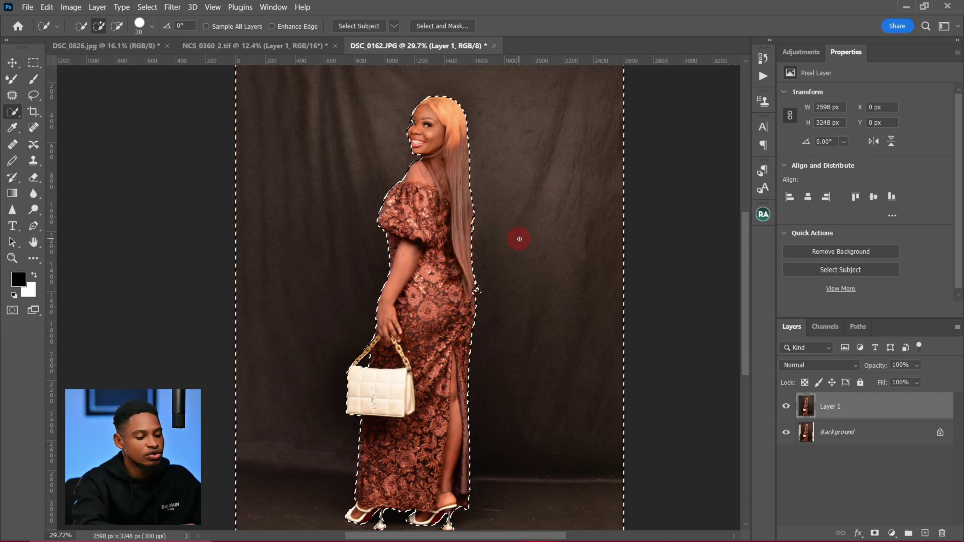
key(ctrl+j)
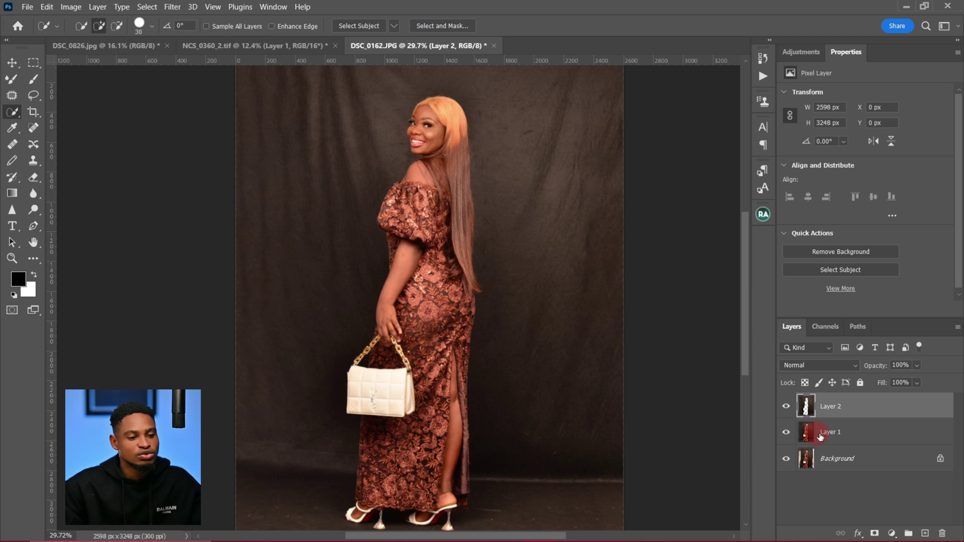
click(837, 434)
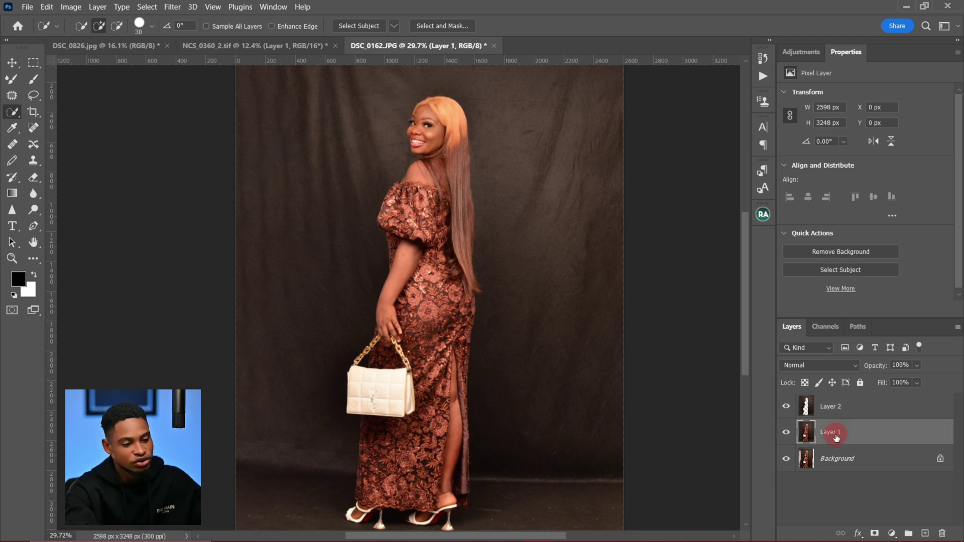
double_click(832, 433)
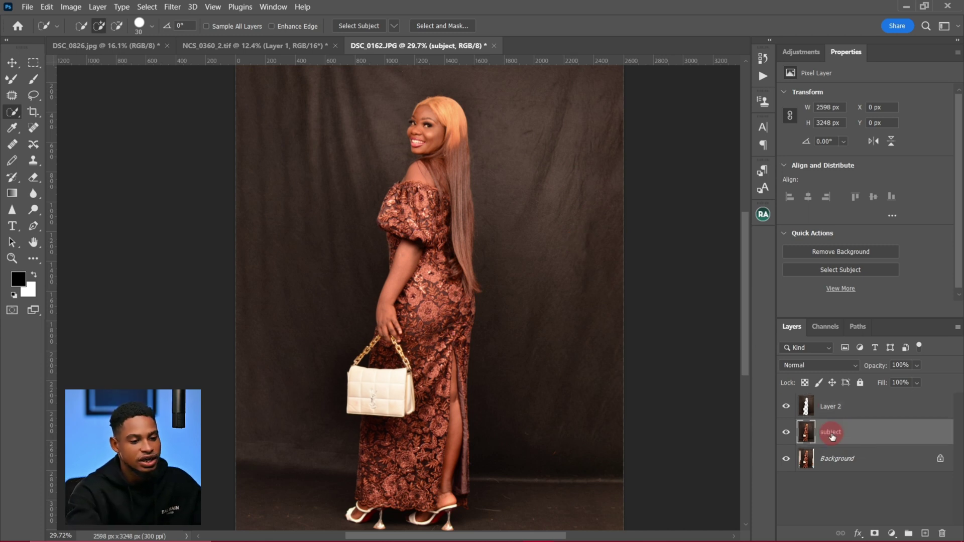
double_click(831, 406)
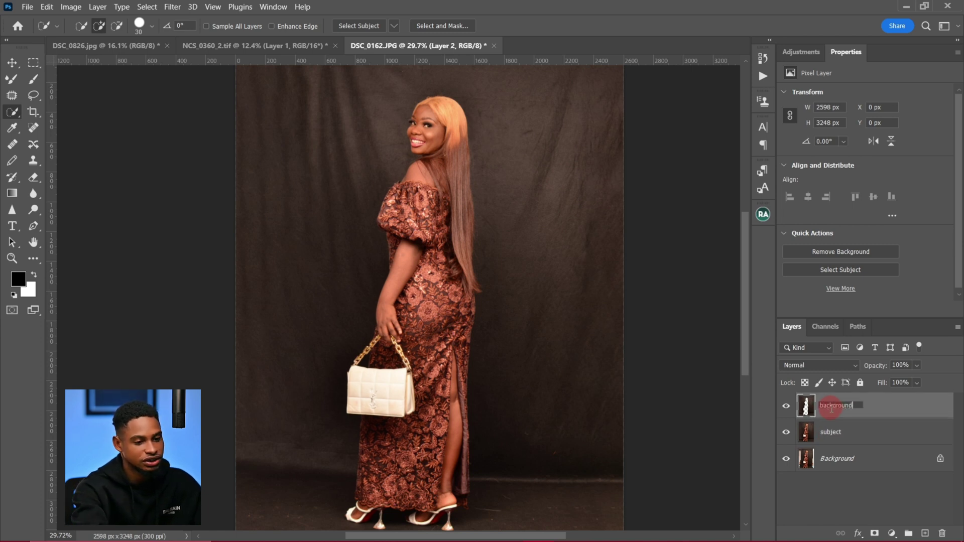
key(Return)
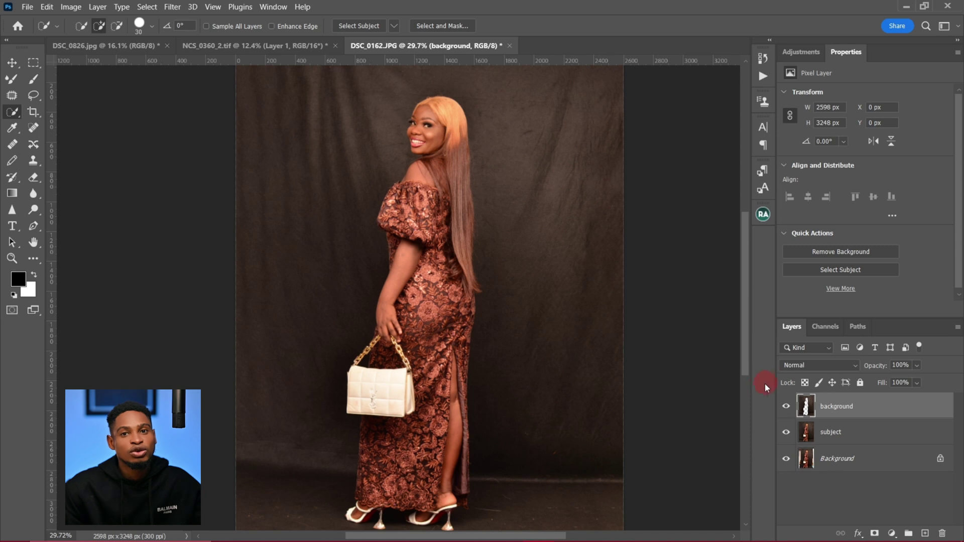
click(829, 442)
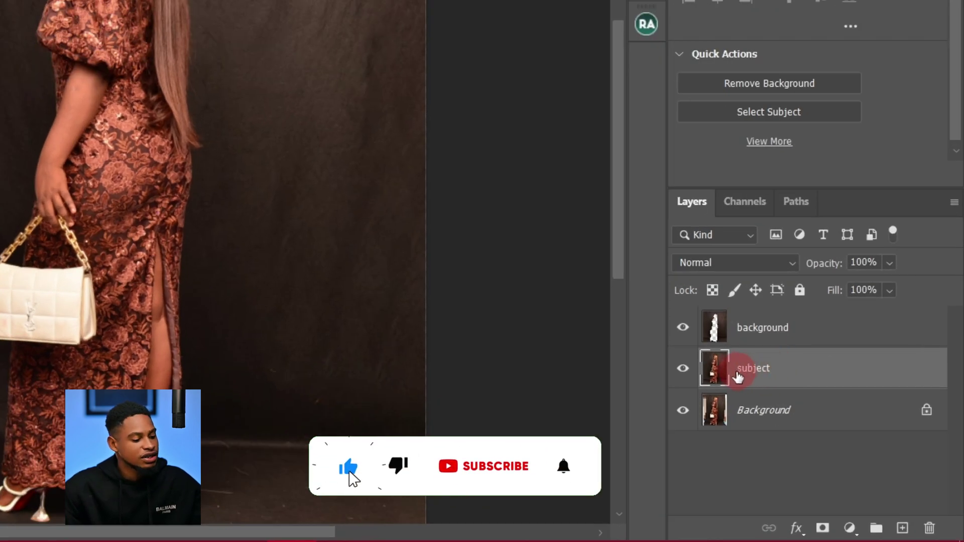
- Add a layer mask to 'subject' from the woman's inverted selection and open it in Select and Mask
key(ctrl)
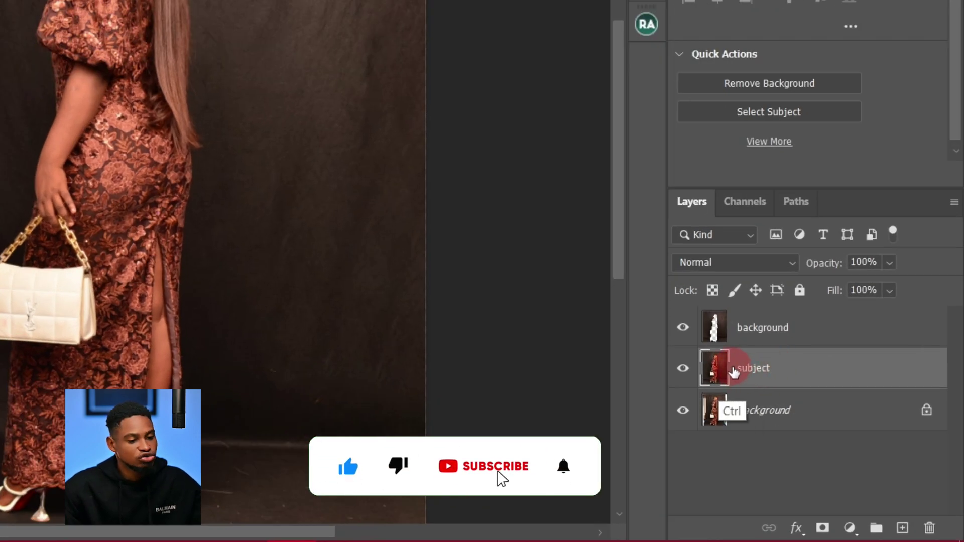
ctrl+click(723, 361)
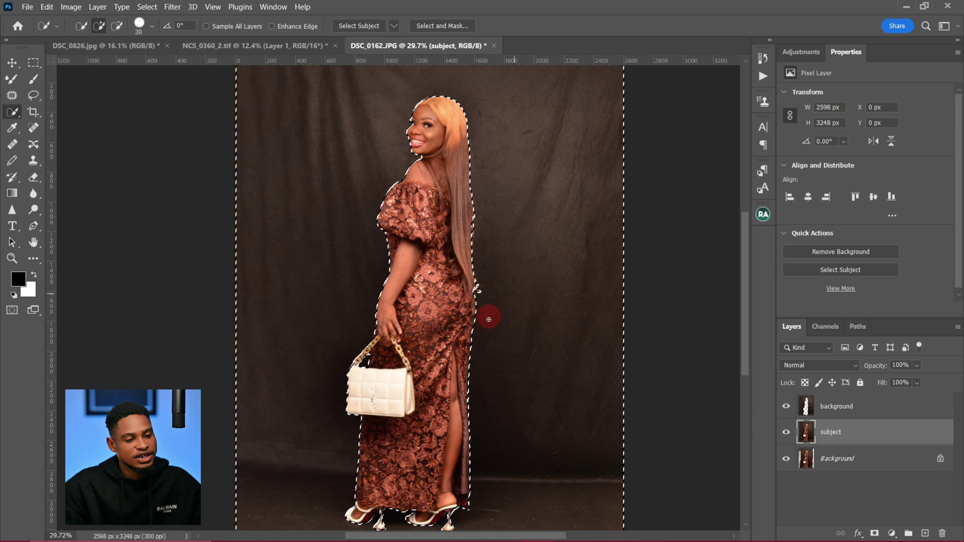
key(ctrl+shift+i)
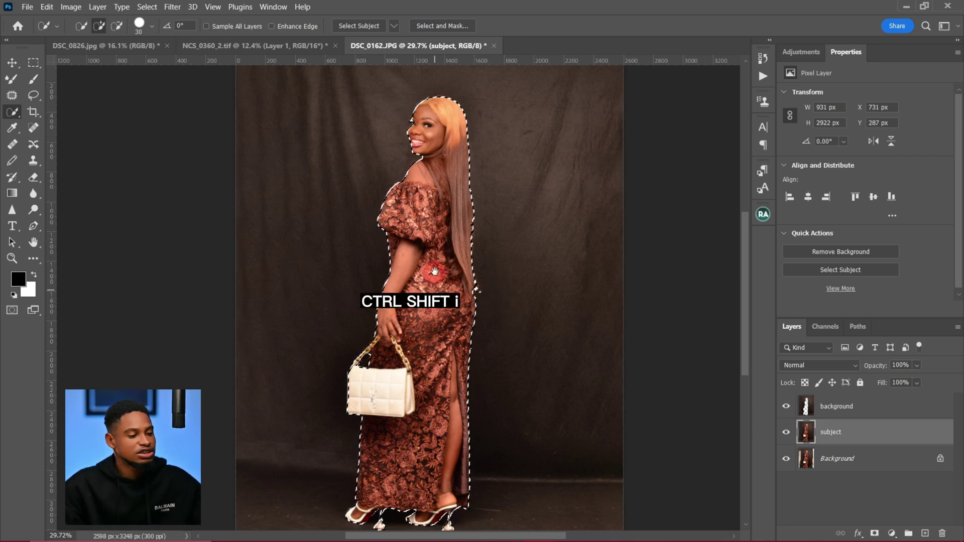
scroll(434, 348, up, 2)
scroll(434, 347, left, 2)
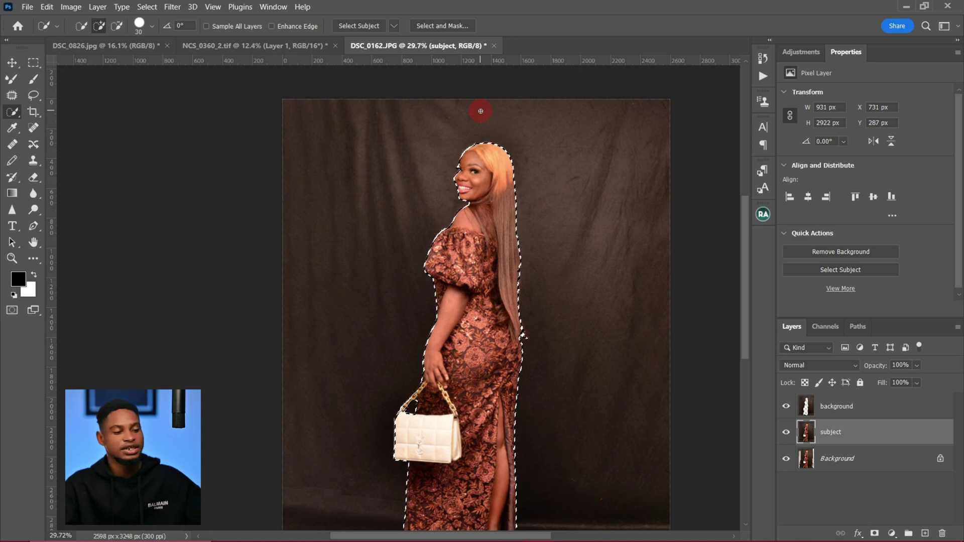
drag(502, 286, 460, 246)
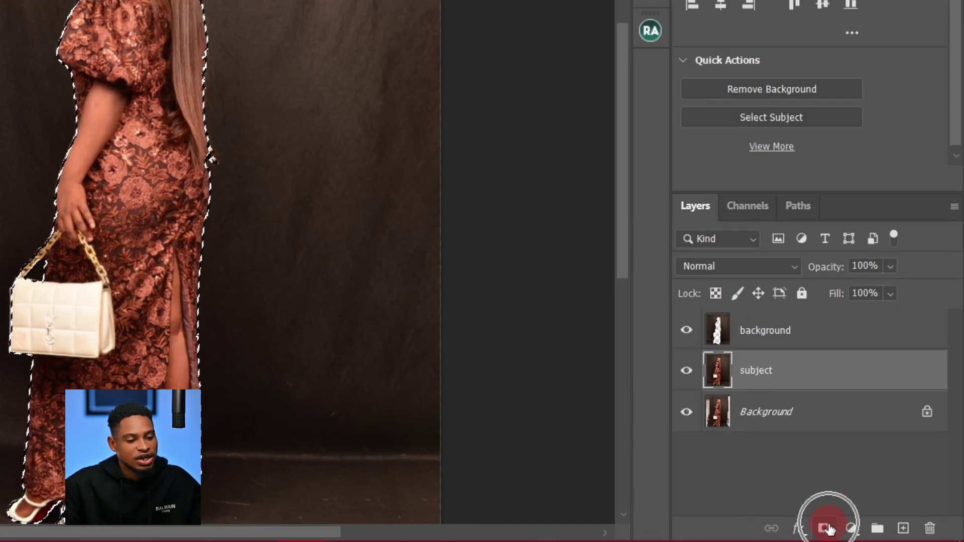
click(874, 534)
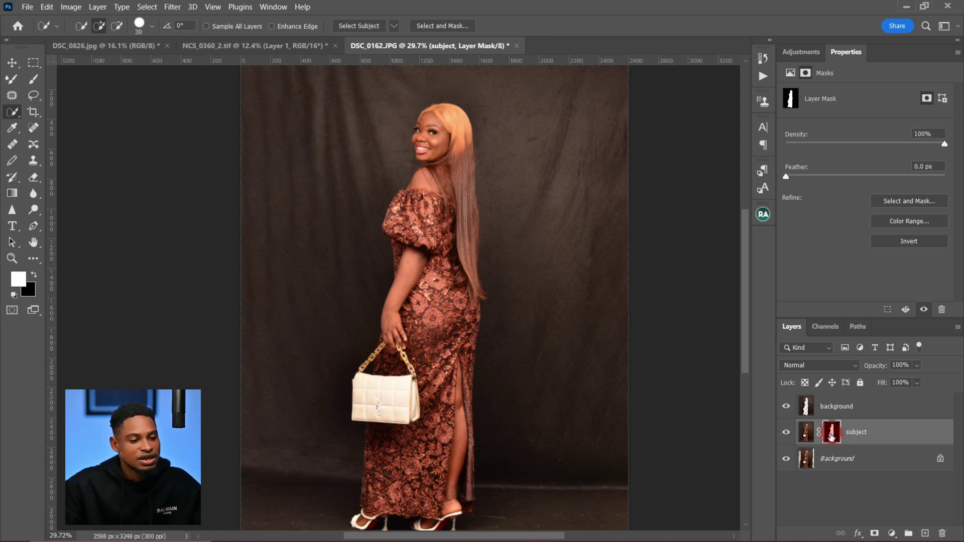
double_click(832, 432)
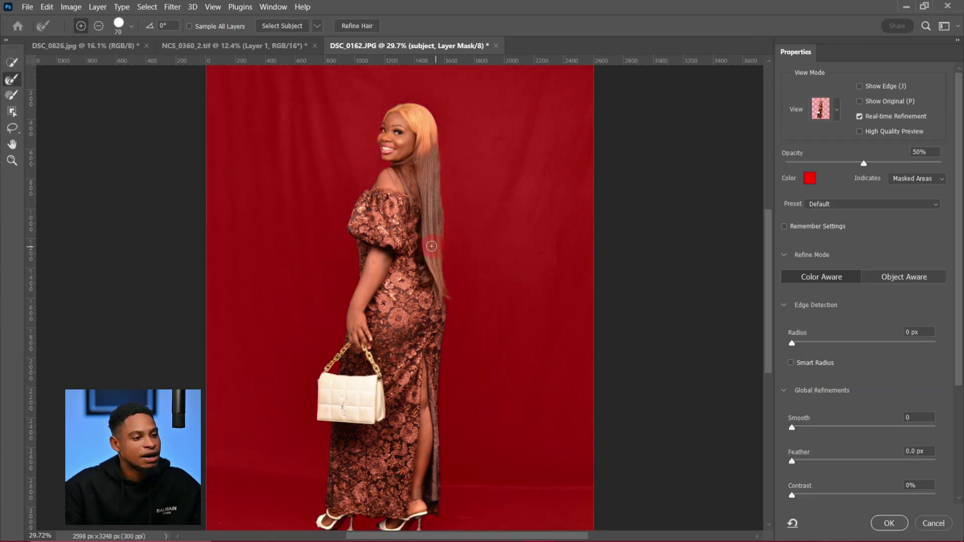
- Paint the Refine Edge Brush along the right edge of the woman's hair, then check the shoes and full figure
key(z)
drag(397, 143, 508, 283)
key(r)
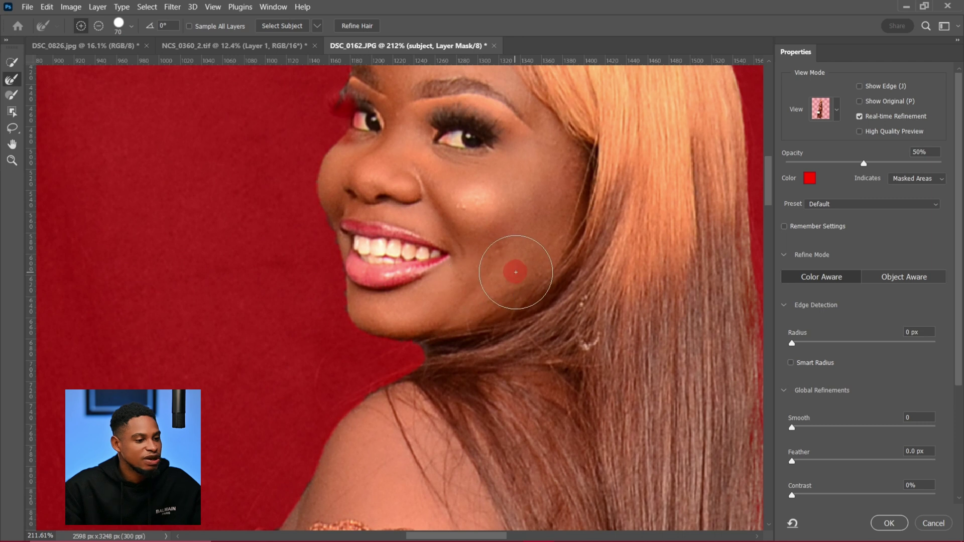
scroll(511, 275, down, 5)
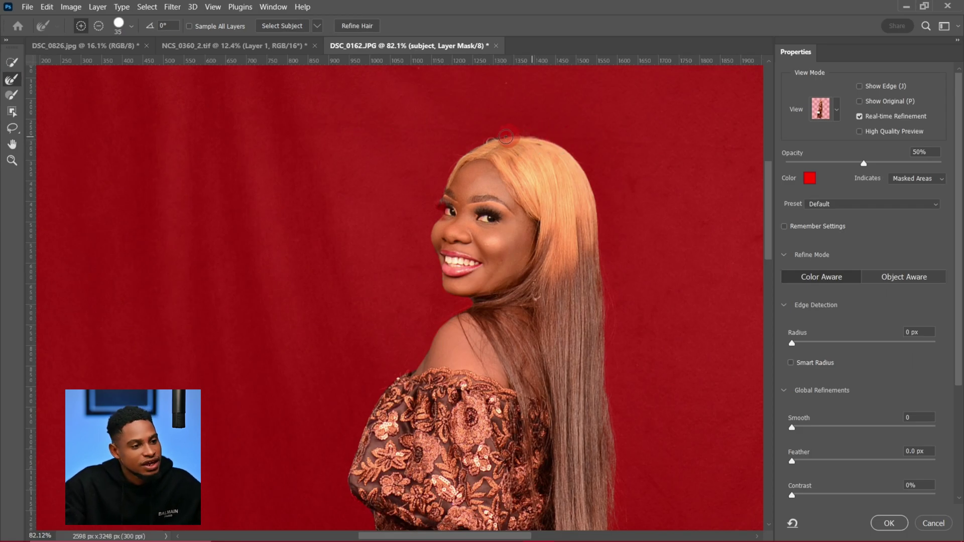
mouse_move(537, 138)
mouse_down()
mouse_move(581, 170)
mouse_move(598, 238)
mouse_up()
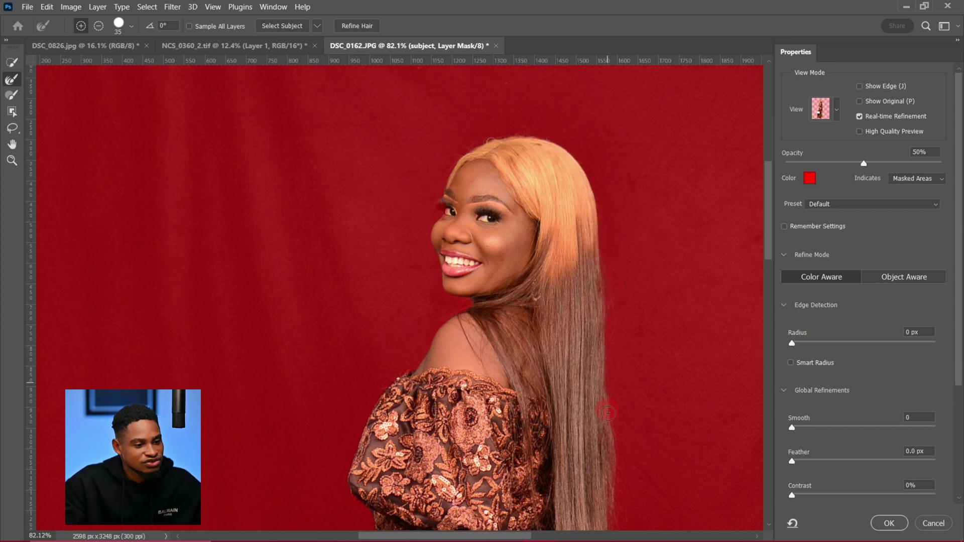
drag(553, 370, 525, 277)
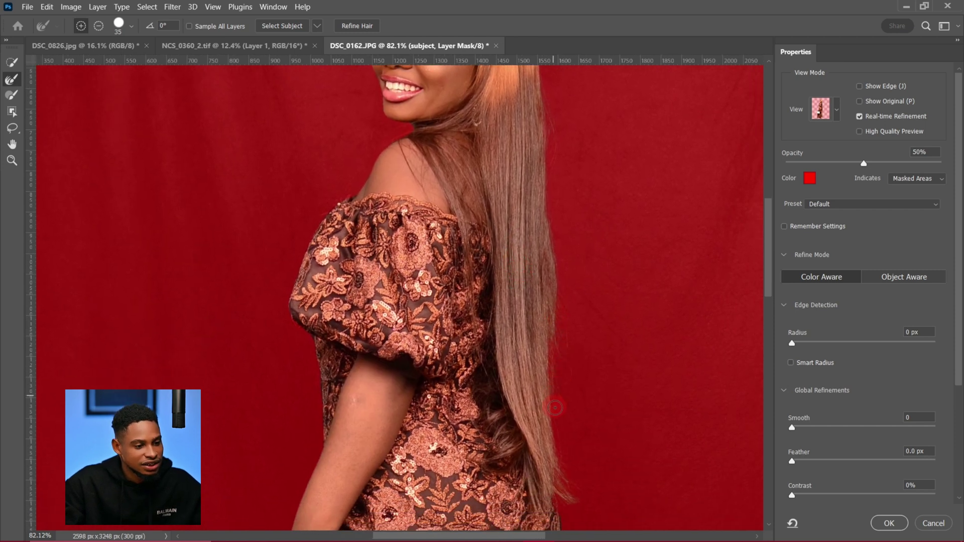
scroll(558, 453, up, 5)
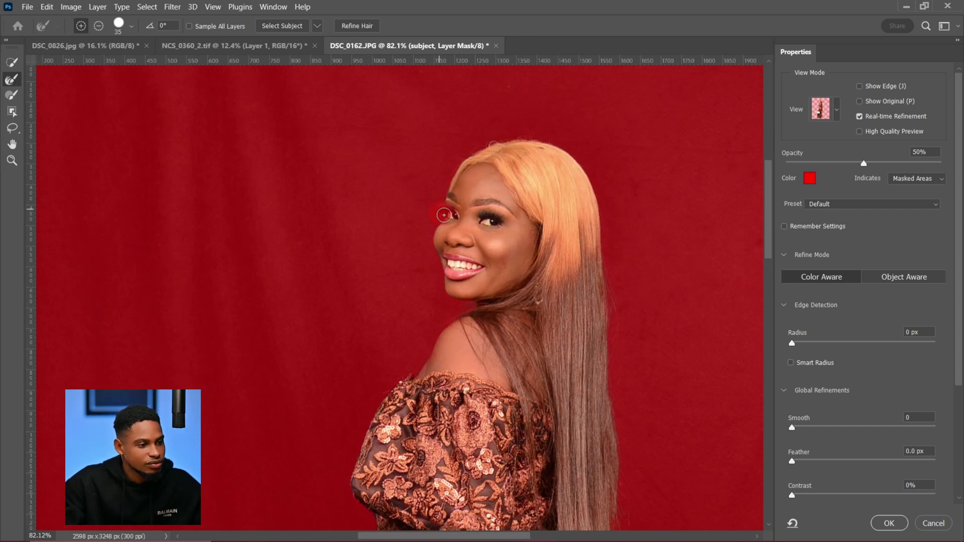
scroll(444, 215, down, 10)
drag(129, 295, 203, 313)
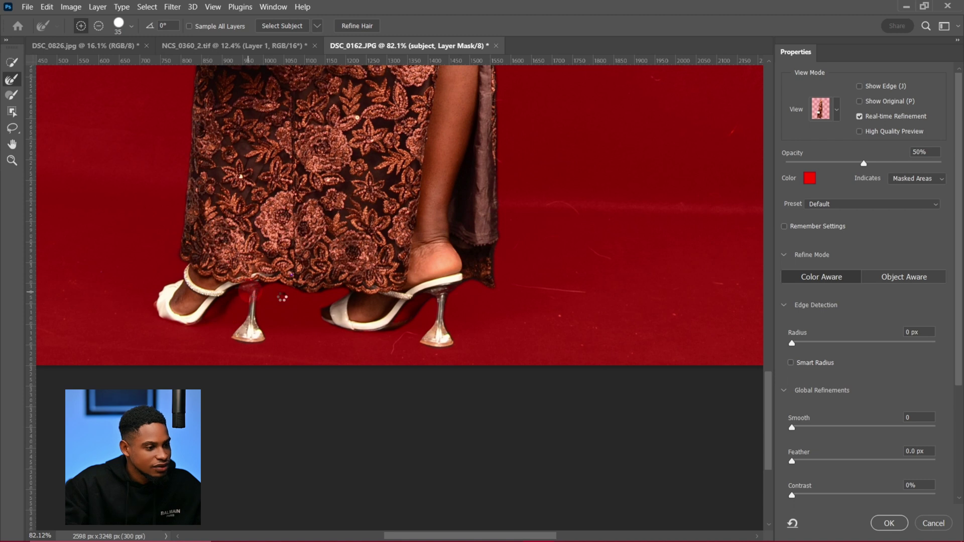
key(z)
scroll(386, 276, down, 5)
drag(386, 277, 398, 450)
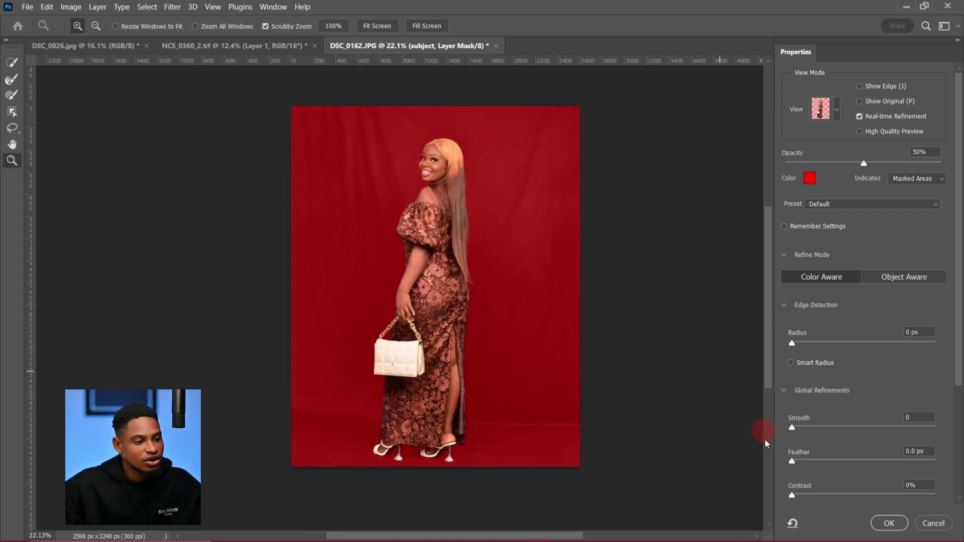
- Apply the refined mask and move the 'background' layer below 'subject'
click(890, 524)
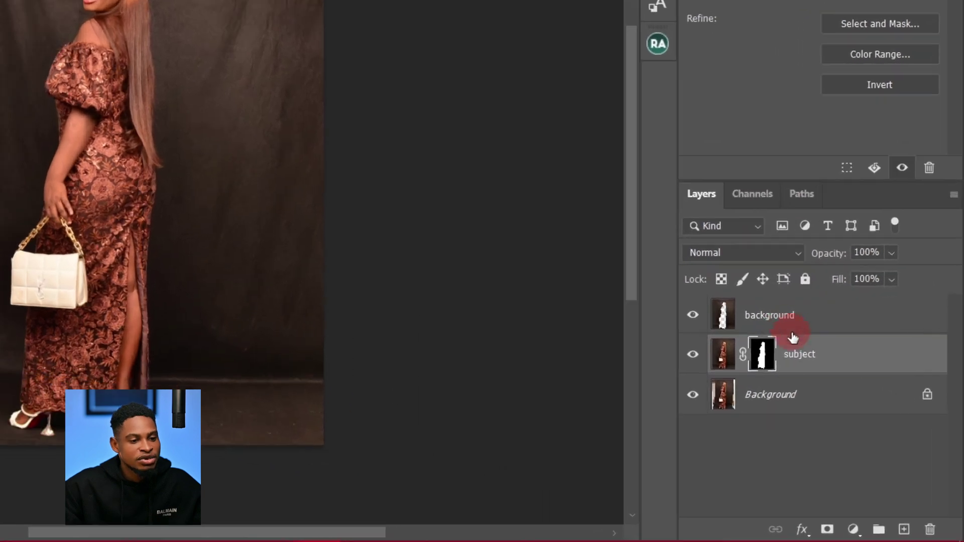
drag(771, 319, 818, 373)
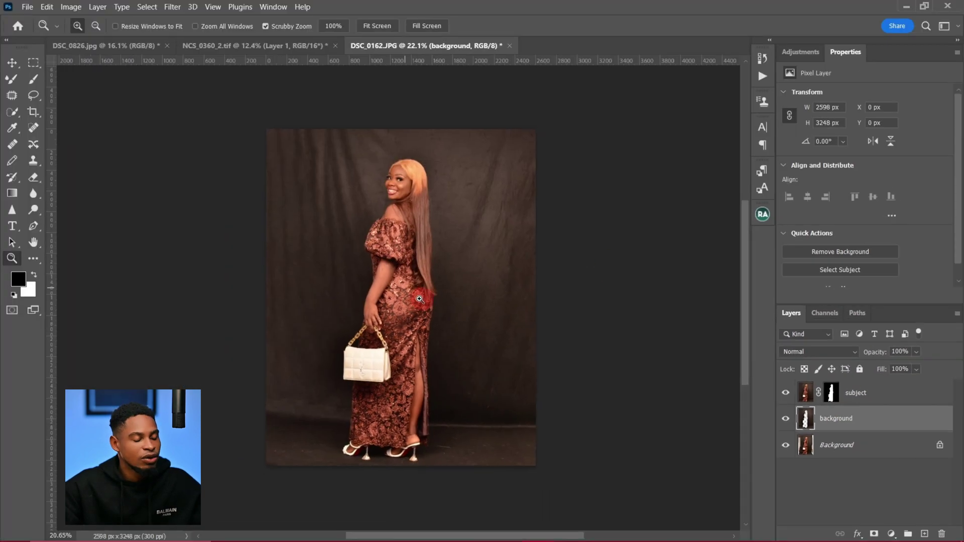
key(w)
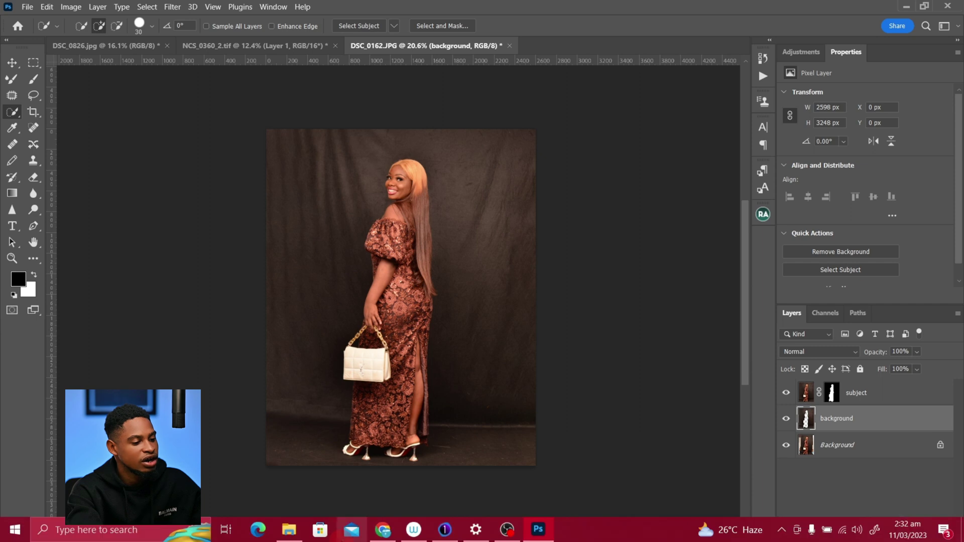
- Drag the Gigants image from the overlay folder into the Photoshop document
click(291, 528)
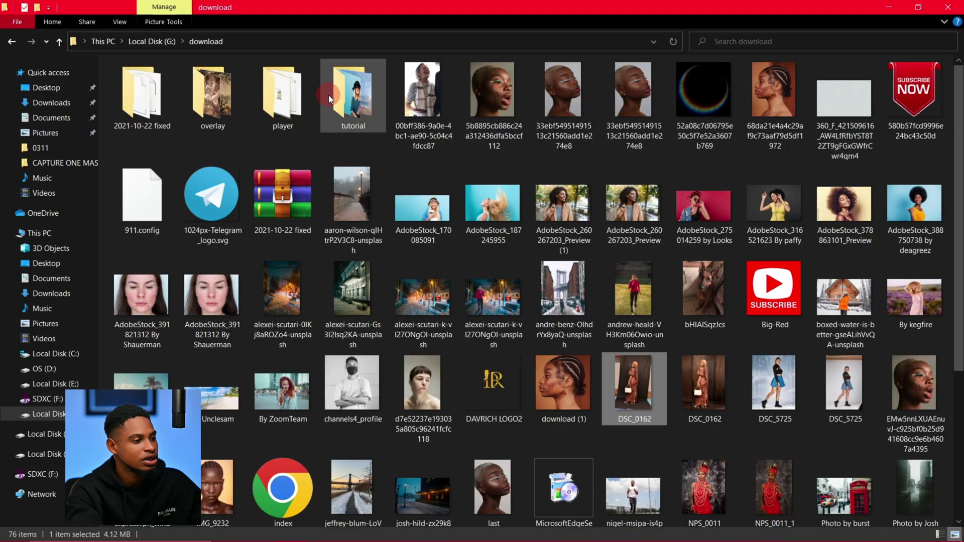
double_click(214, 89)
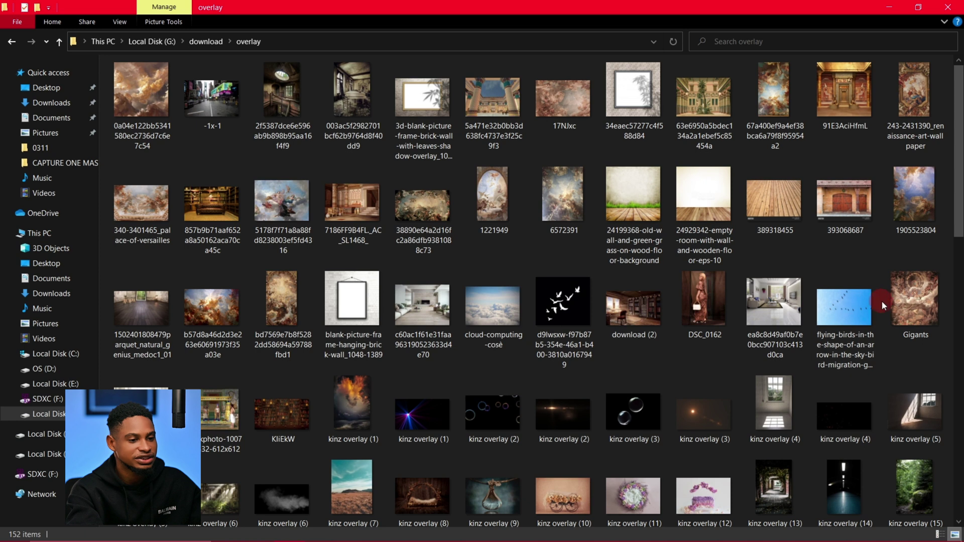
click(927, 303)
drag(927, 302, 435, 328)
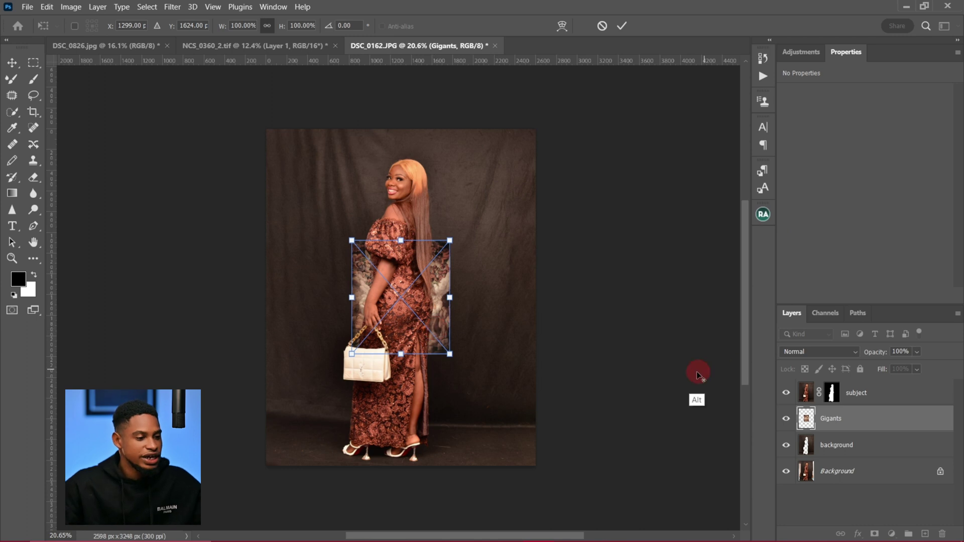
- Scale the Gigants overlay to about 2778 × 3224 px so it fills the canvas
drag(450, 297, 544, 275)
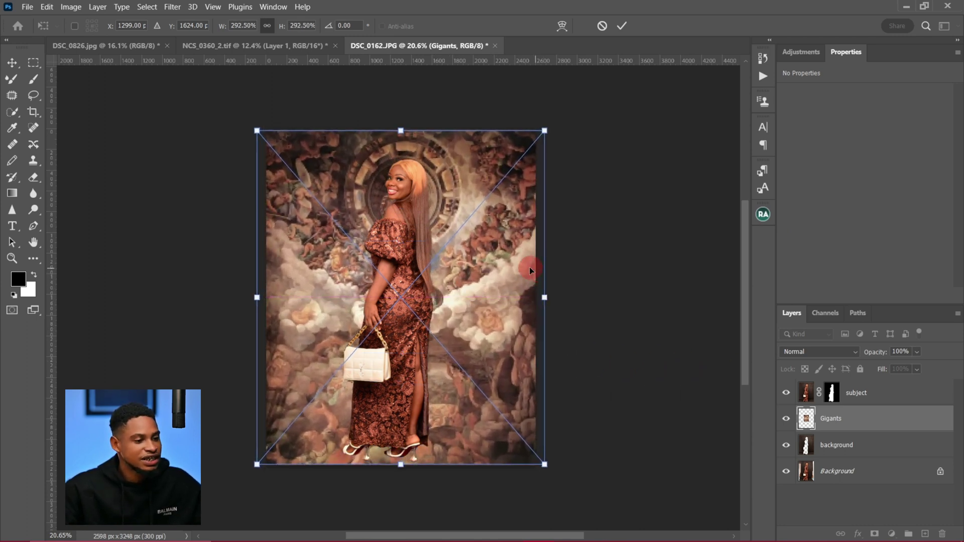
click(621, 26)
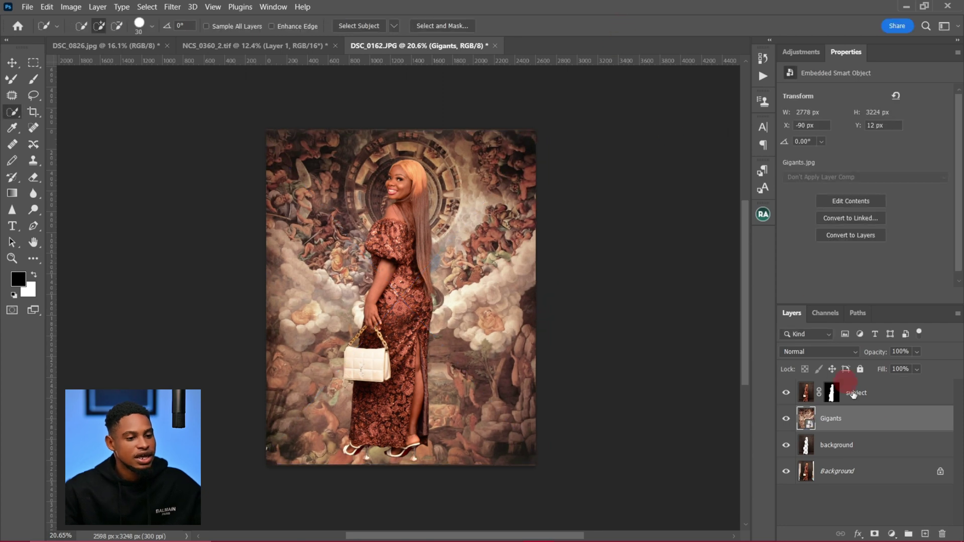
click(817, 349)
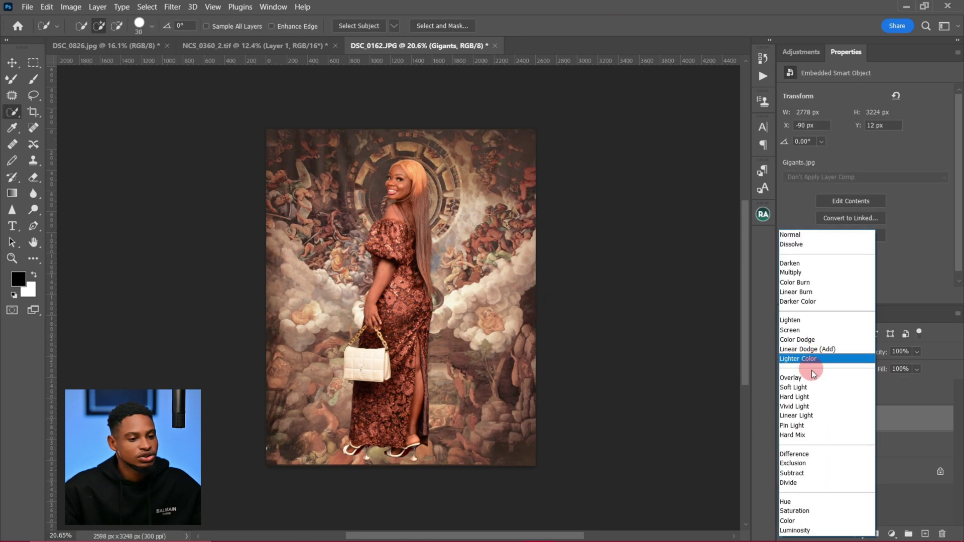
- Blend Gigants as Soft Light and add a Gaussian Blur smart filter with a raised radius
click(815, 385)
click(173, 7)
mouse_move(243, 157)
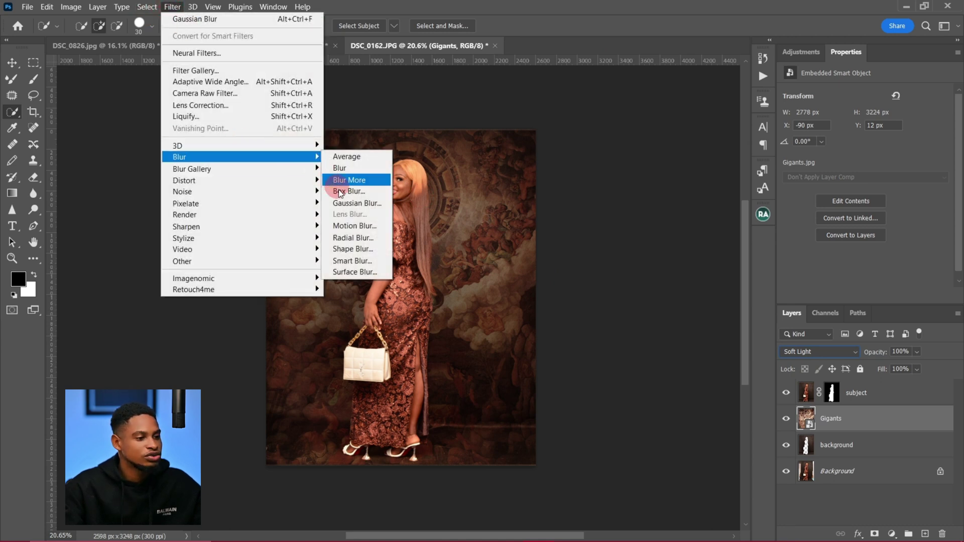
click(349, 203)
drag(485, 279, 490, 280)
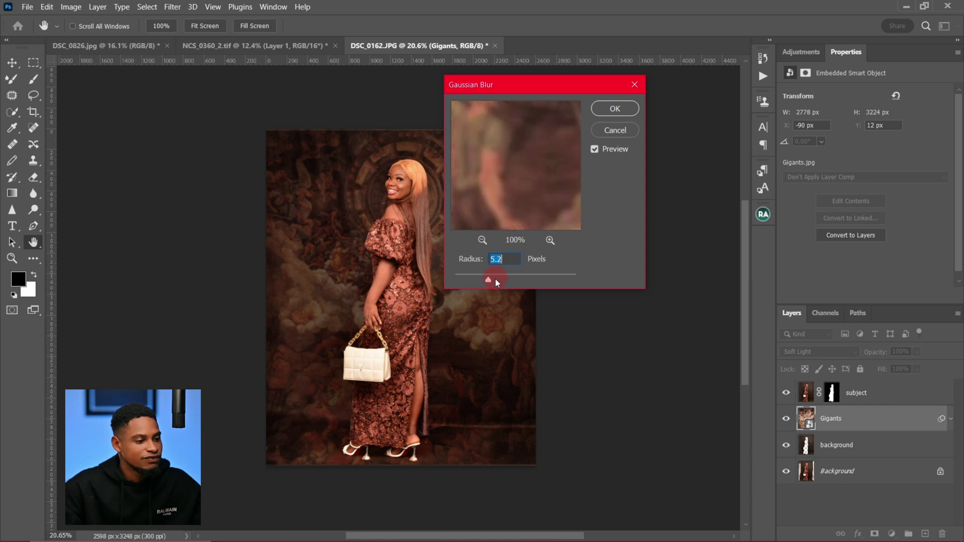
click(615, 109)
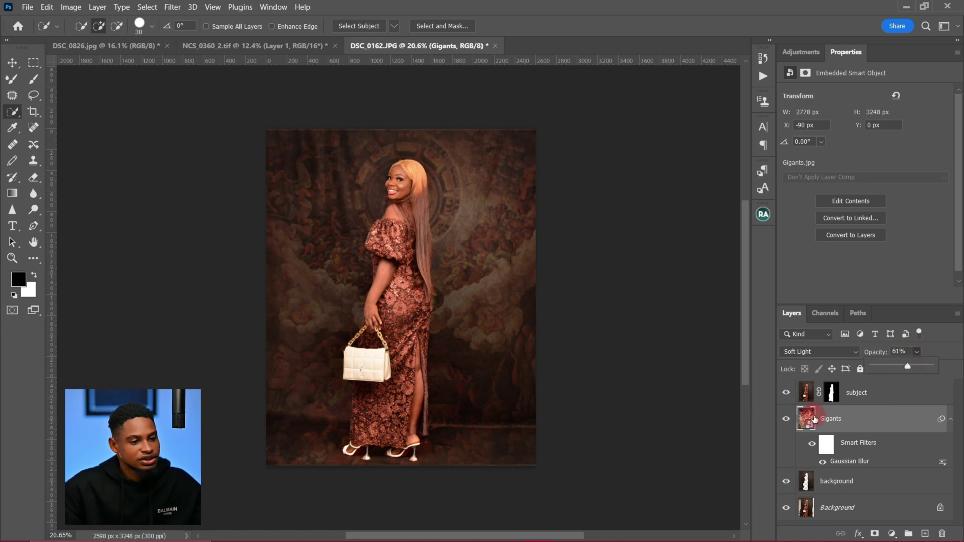
- Toggle the Gigants overlay's visibility off and on to compare the effect
click(788, 425)
click(789, 427)
click(790, 426)
click(790, 426)
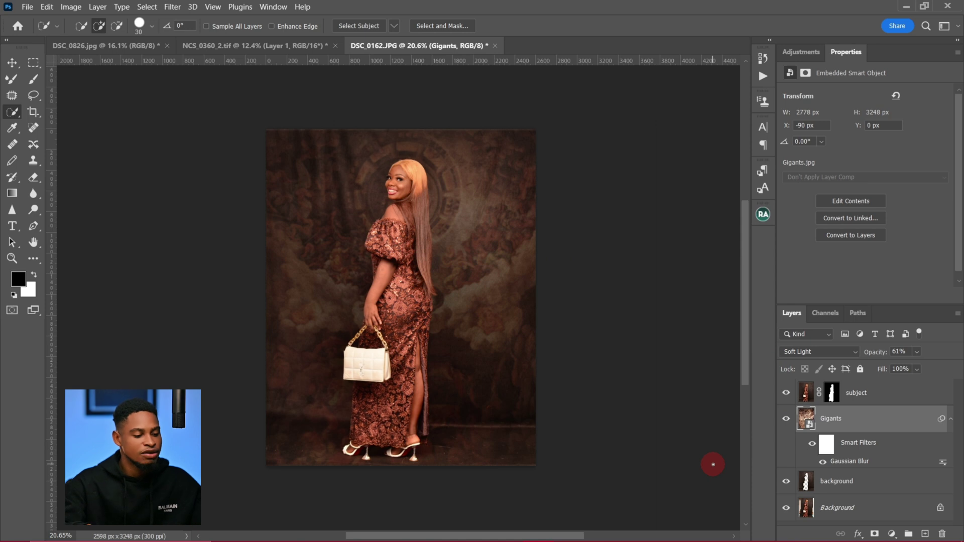
- Select the cloud-computing-cosè image in the overlay folder and drag it toward Photoshop
mouse_move(311, 515)
click(289, 530)
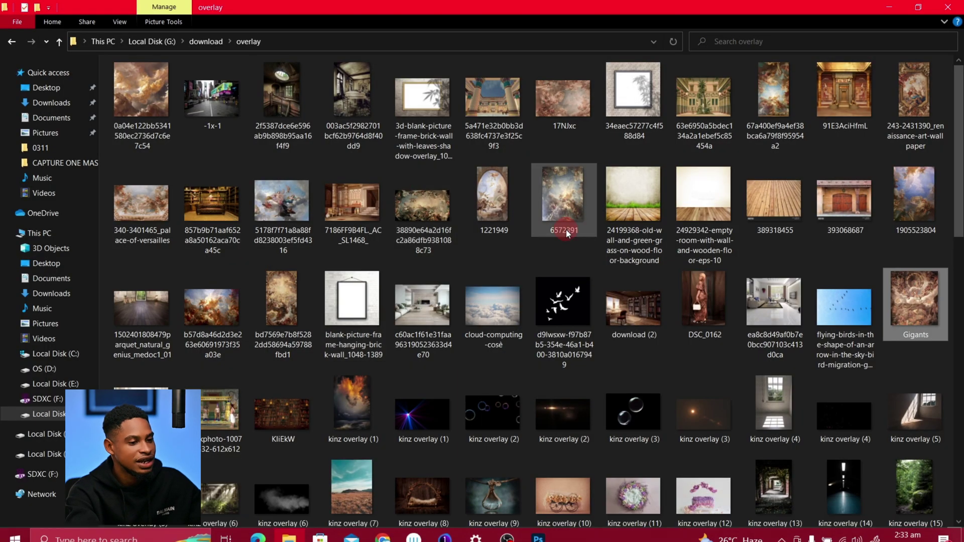
scroll(278, 357, down, 3)
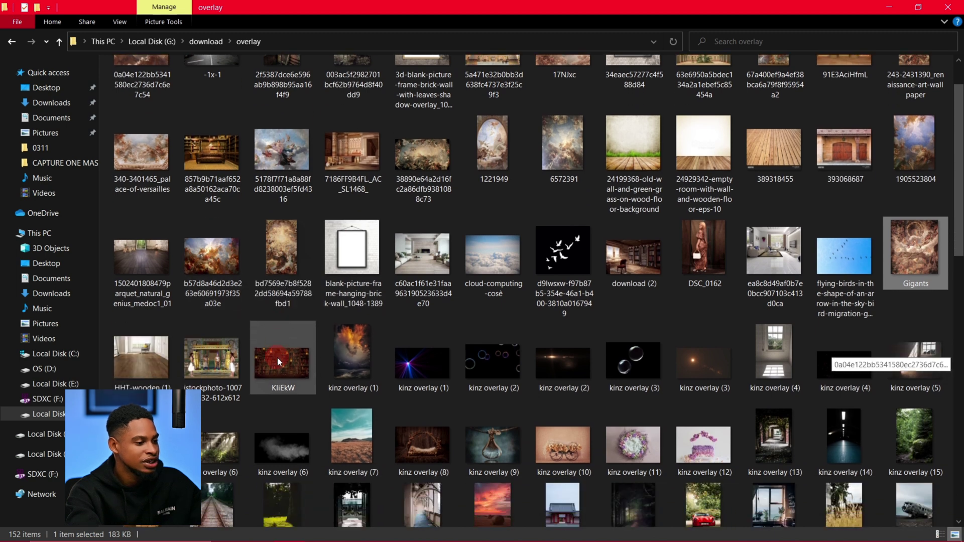
scroll(277, 357, down, 8)
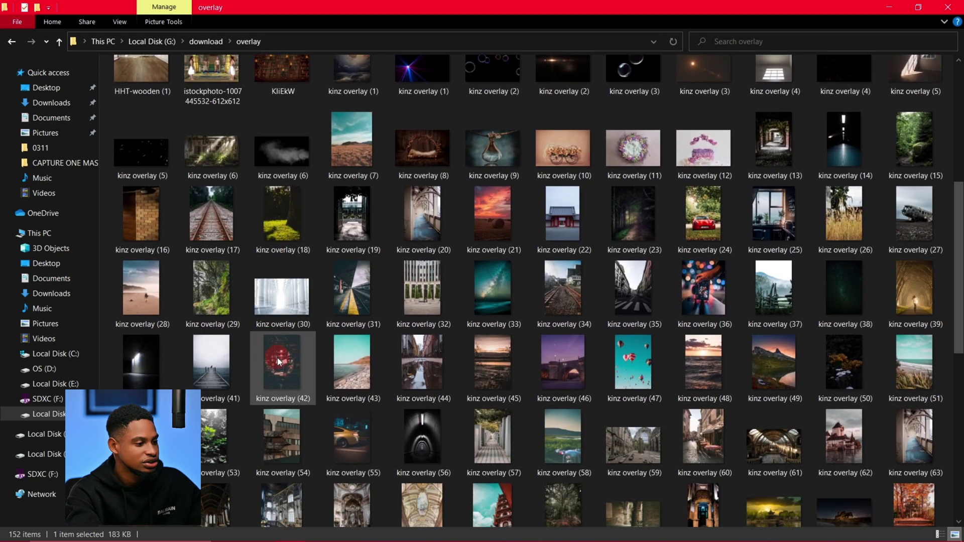
scroll(277, 357, up, 7)
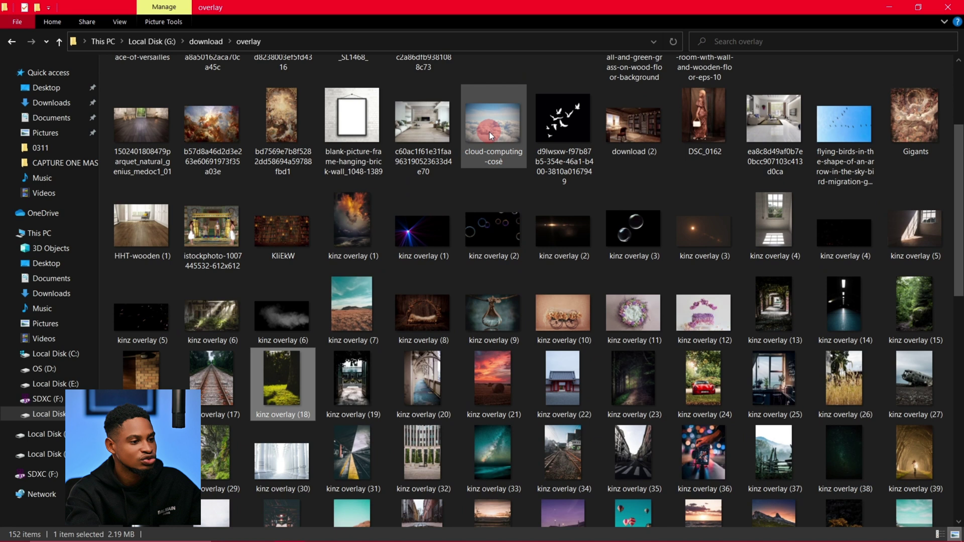
click(500, 126)
drag(499, 127, 452, 343)
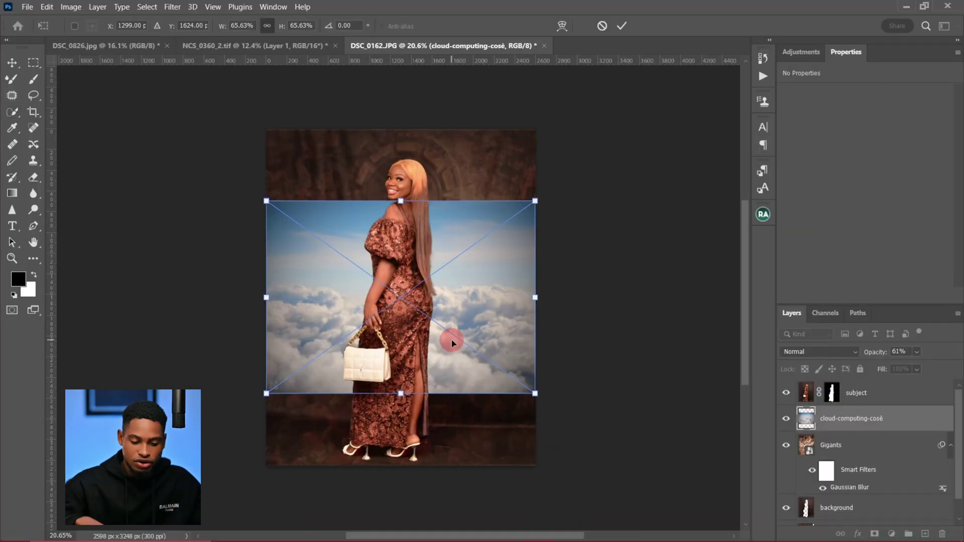
- Scale the cloud layer from its centre to 114.64% to fill the canvas, blended as Soft Light
drag(400, 395, 433, 462)
mouse_move(456, 400)
mouse_down()
mouse_move(452, 379)
mouse_move(457, 398)
mouse_up()
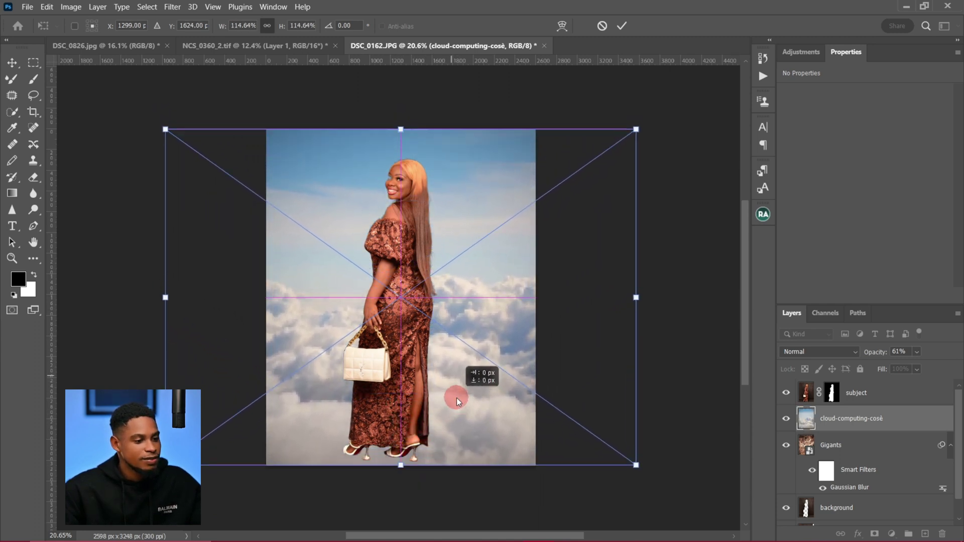
click(623, 25)
click(825, 354)
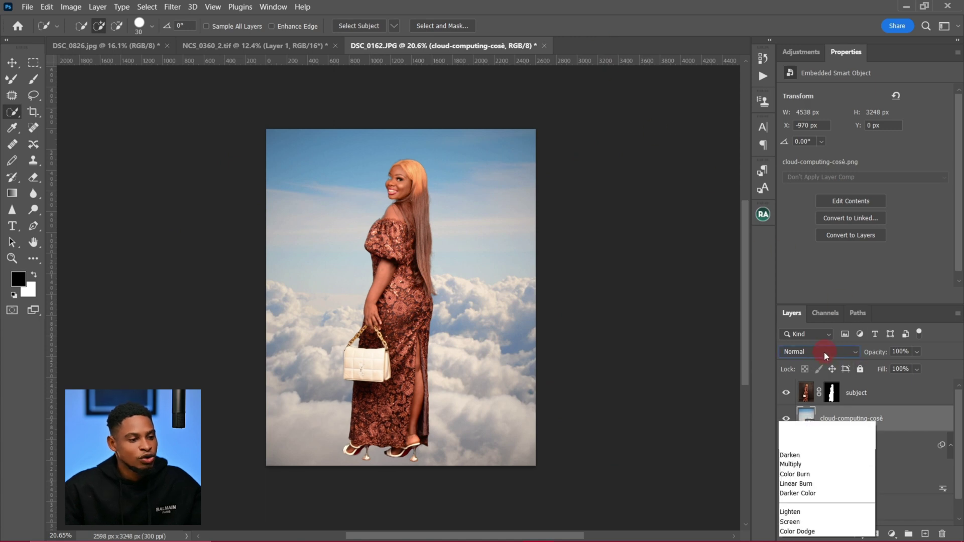
click(815, 388)
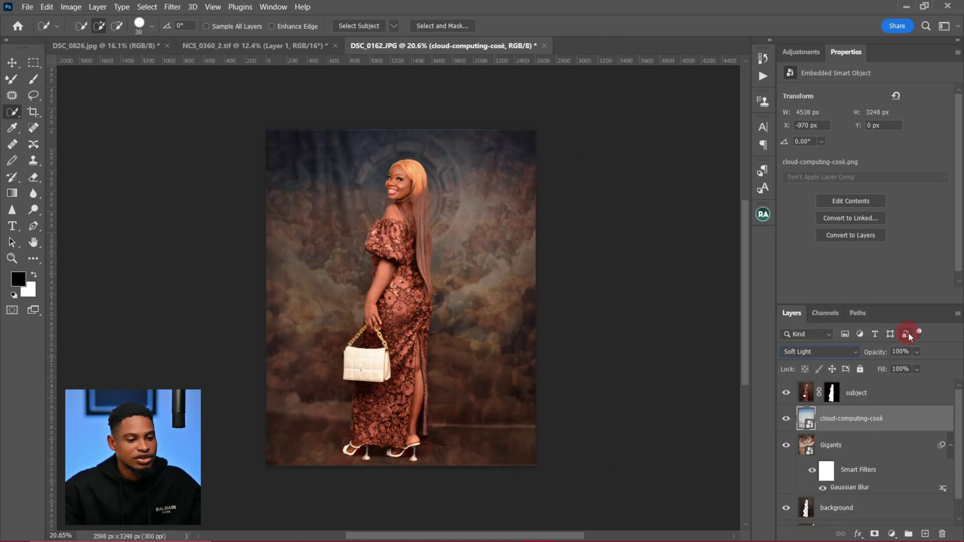
- Hide Gigants, zoom in to compare the clouds, and fade the cloud layer to 71% opacity
click(786, 446)
key(z)
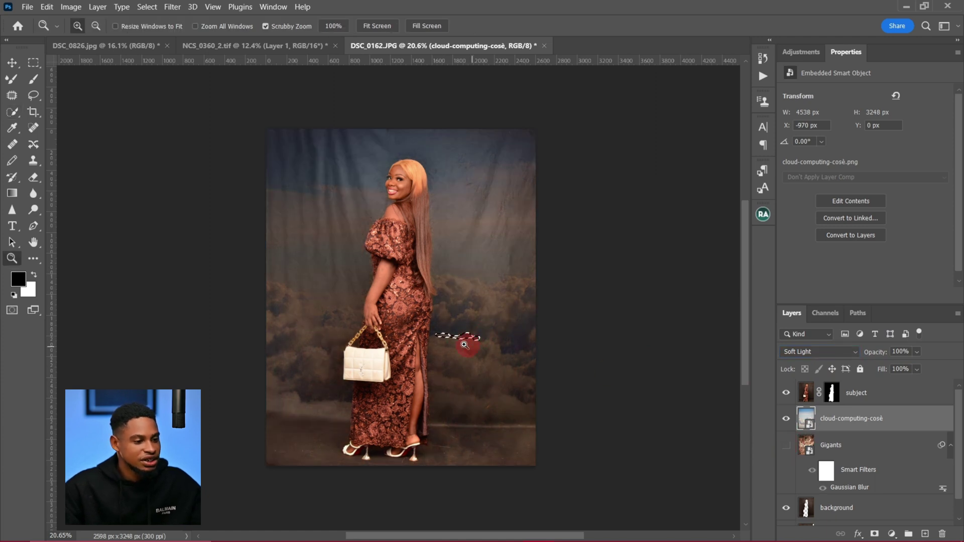
drag(452, 301, 456, 327)
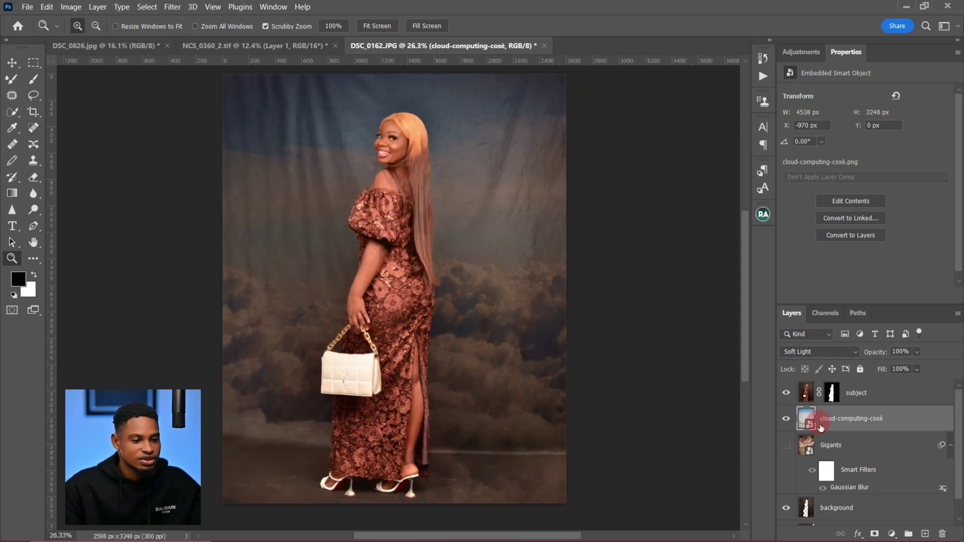
click(787, 420)
click(787, 420)
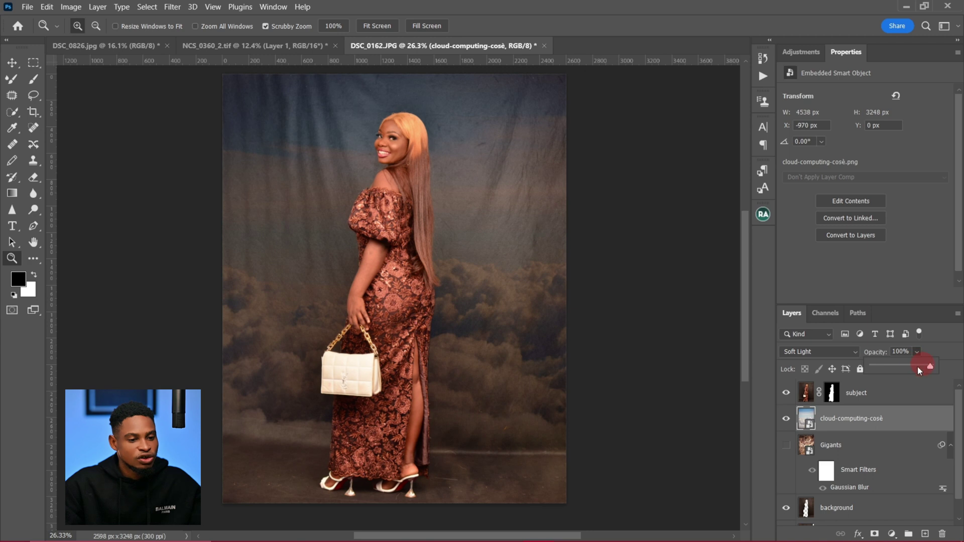
drag(918, 366, 910, 370)
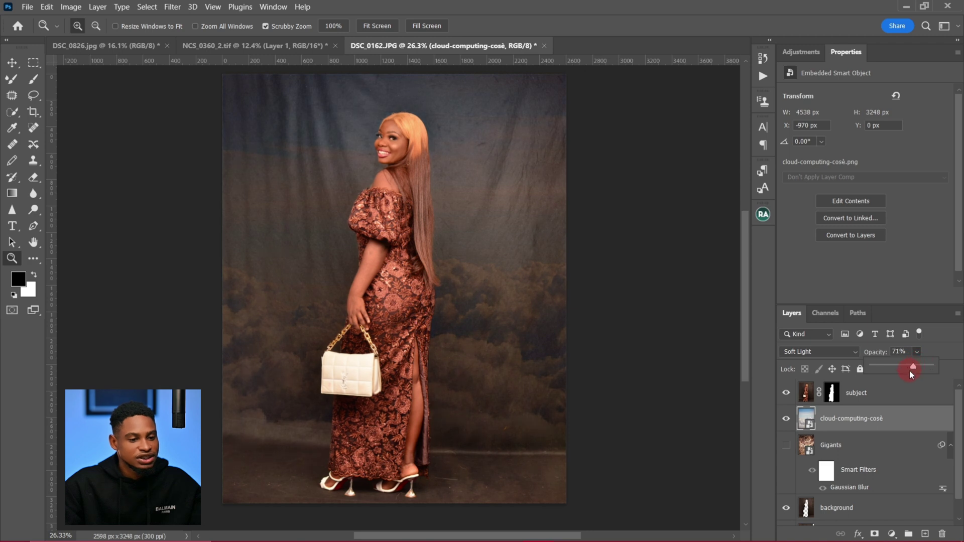
click(173, 8)
- Add a Gaussian Blur smart filter with a slightly raised radius to the clouds and compare
mouse_move(234, 157)
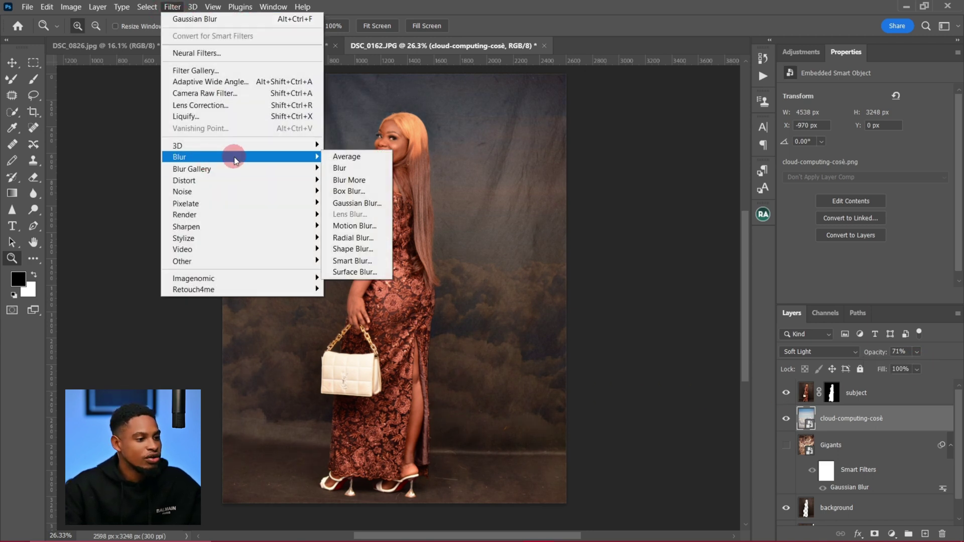
click(357, 203)
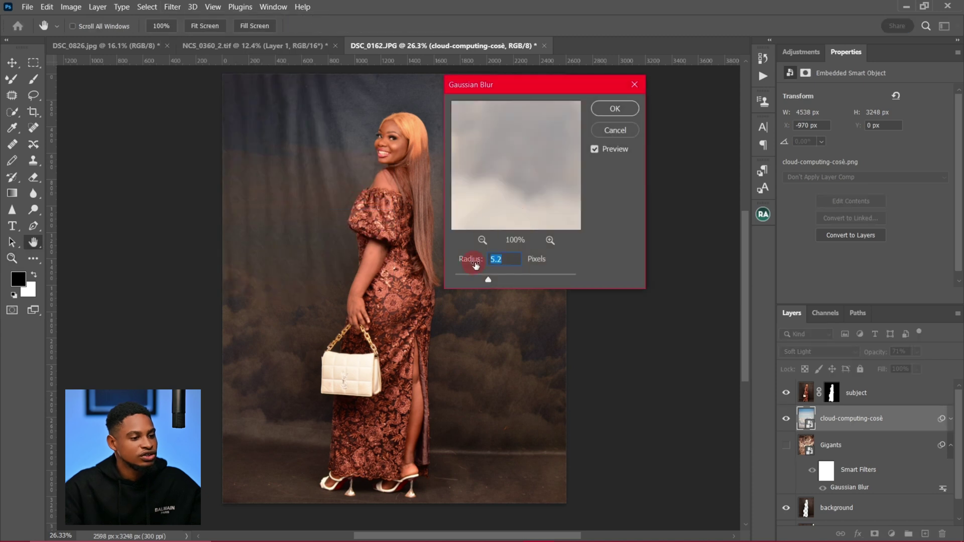
drag(489, 278, 502, 267)
click(615, 109)
key(z)
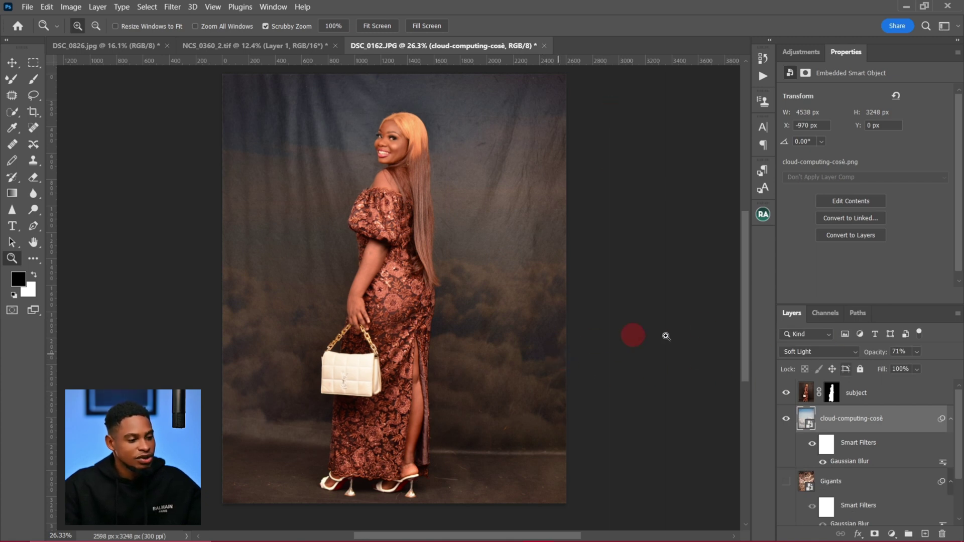
click(787, 420)
click(787, 420)
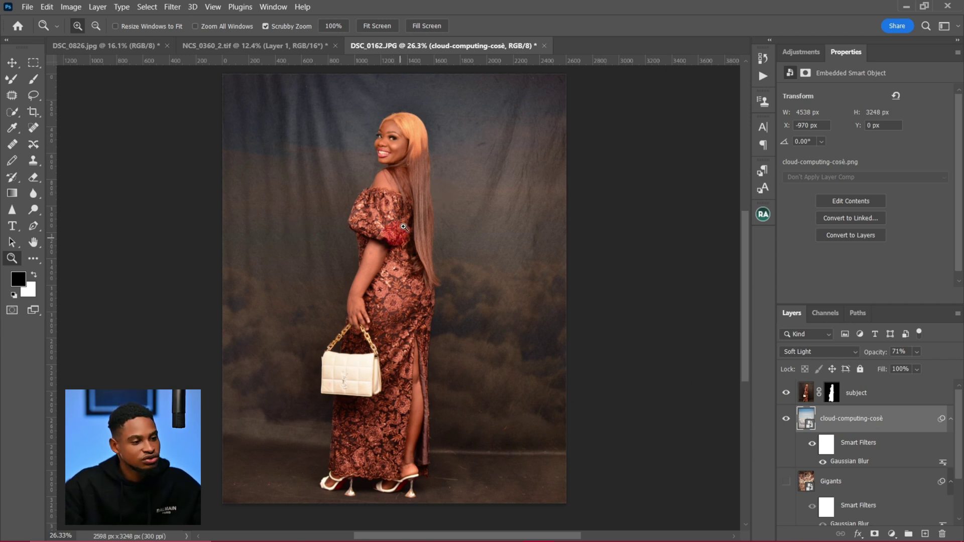
- Turn Gigants back on, test the cloud layer's opacity, and set Gigants to 23% opacity
click(787, 482)
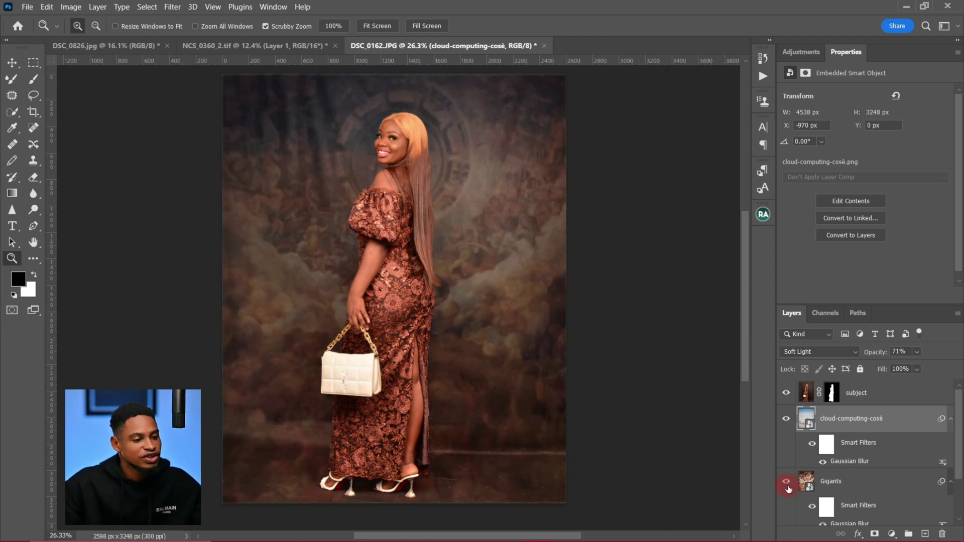
click(917, 352)
drag(929, 367, 902, 372)
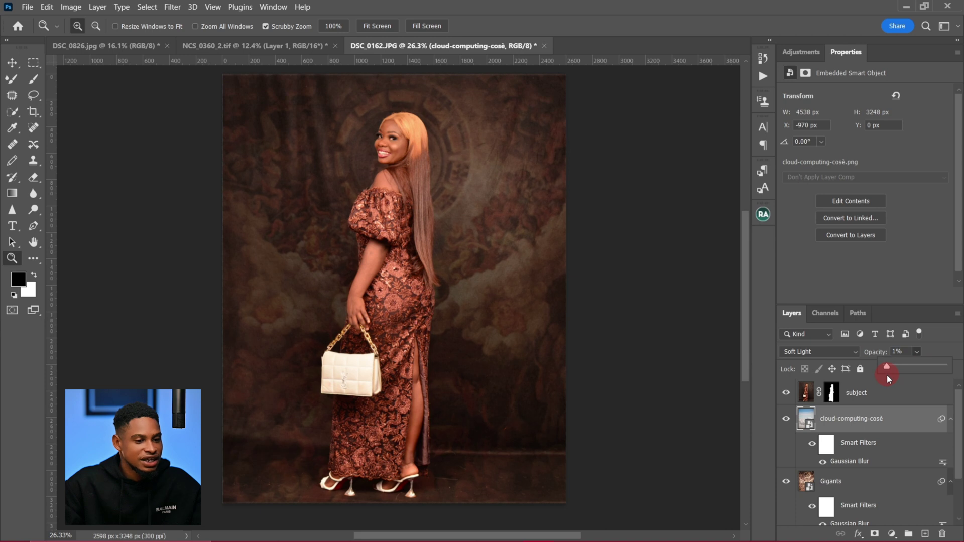
drag(887, 377, 945, 365)
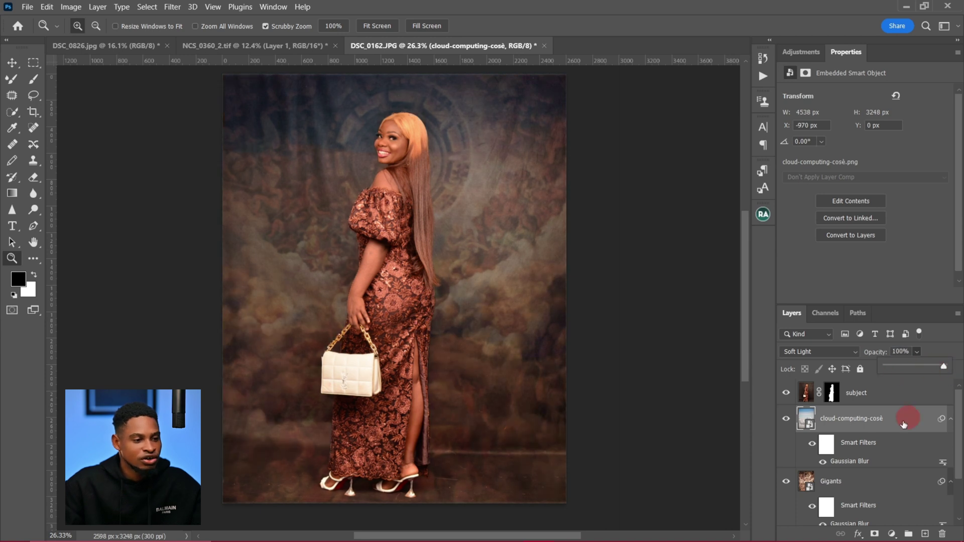
click(860, 471)
click(916, 352)
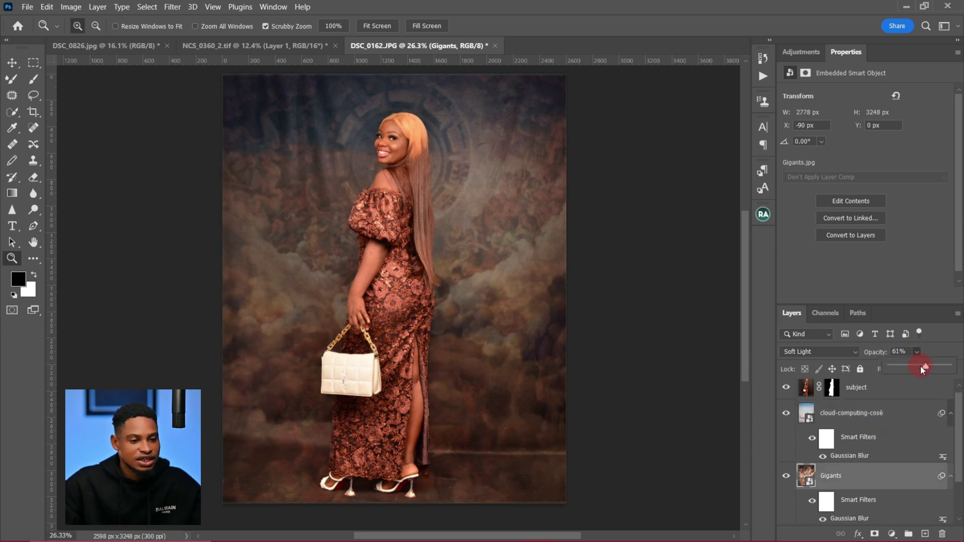
drag(907, 369, 903, 372)
click(465, 155)
drag(464, 155, 440, 252)
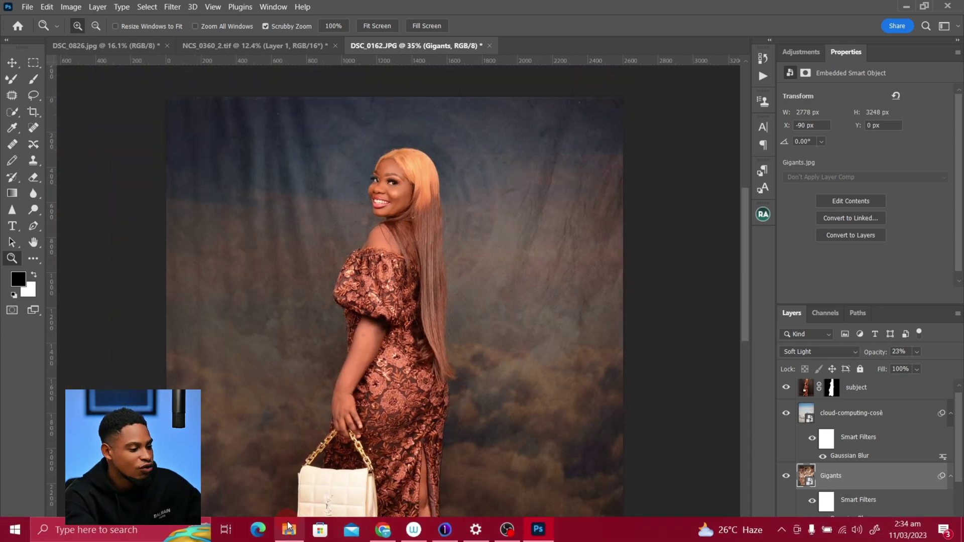
- Drag the kinz overlay (15) forest image from the overlay folder into Photoshop
click(289, 537)
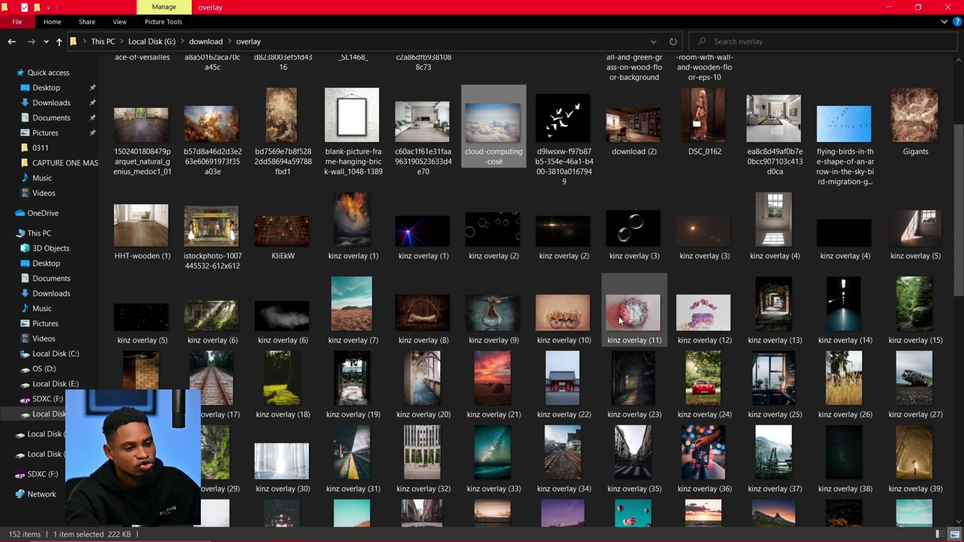
scroll(619, 316, down, 2)
drag(619, 316, 415, 346)
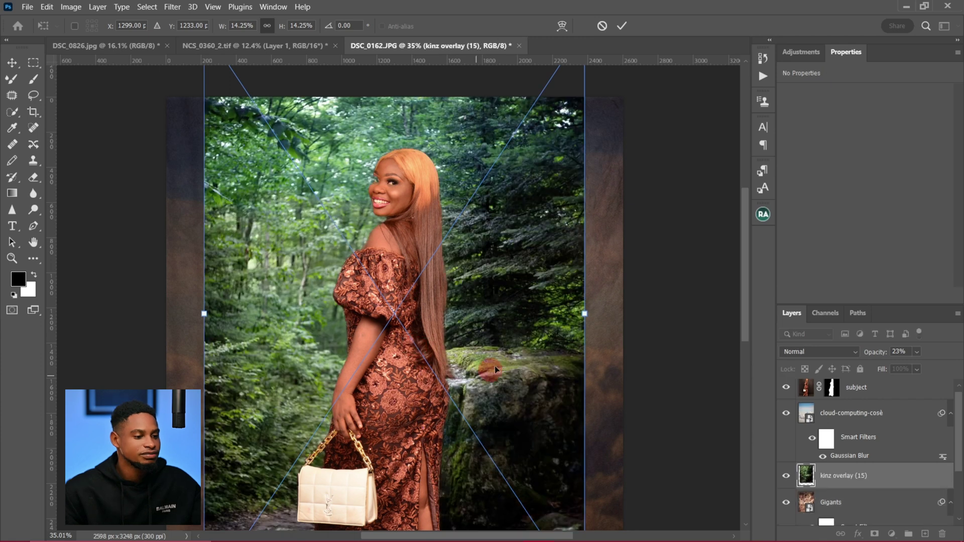
- Place the kinz overlay (15) forest image, scaled out from its centre
drag(586, 314, 623, 314)
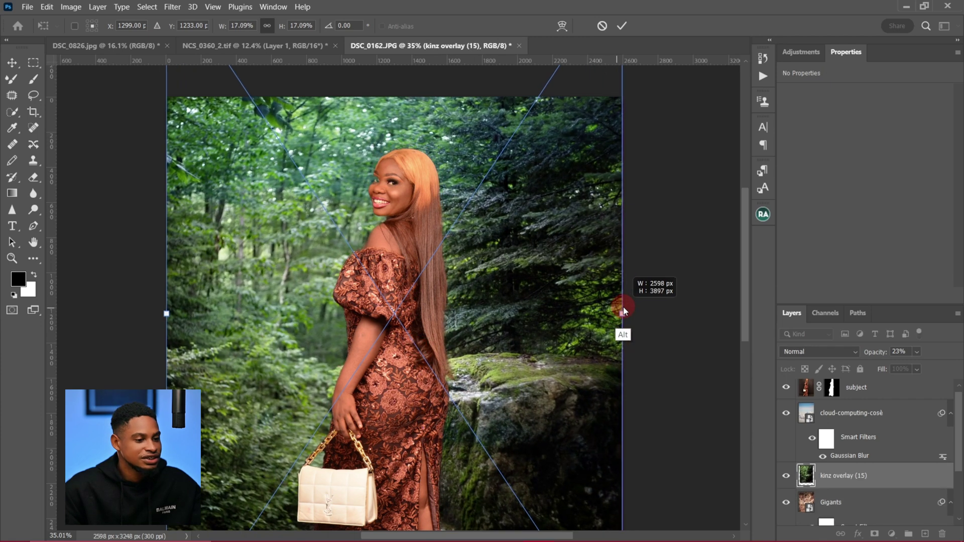
click(621, 25)
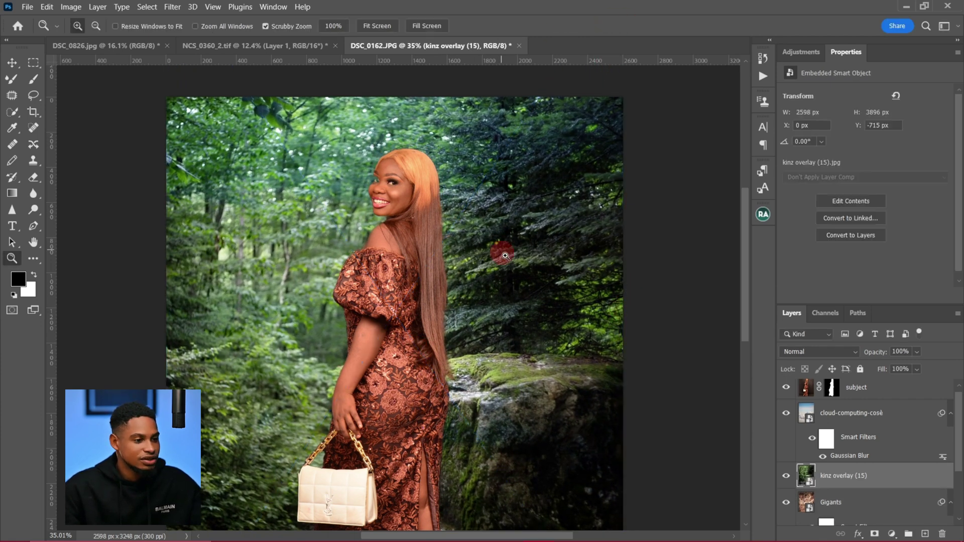
drag(505, 254, 452, 256)
- Rescale the forest overlay to 17.63% and reposition it to cover the whole canvas
key(ctrl+t)
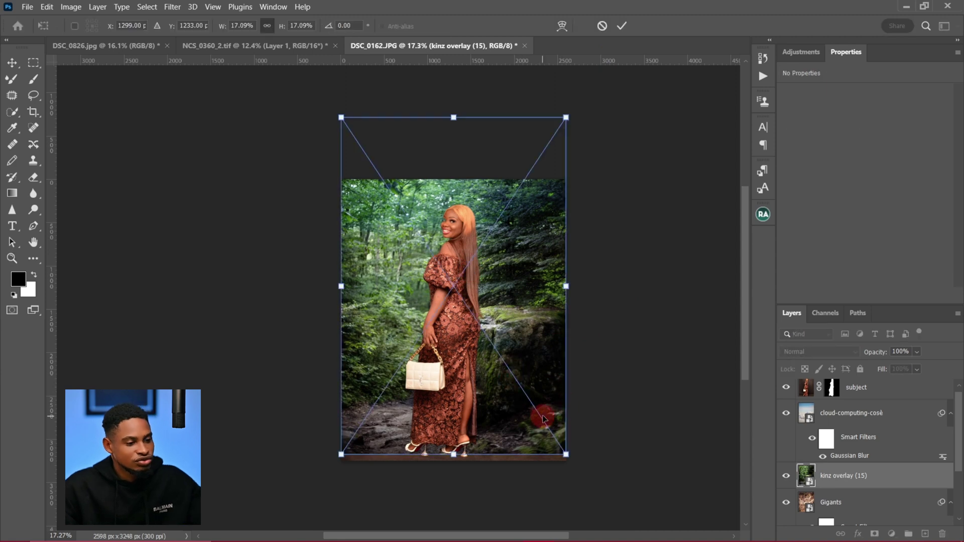
drag(566, 455, 571, 461)
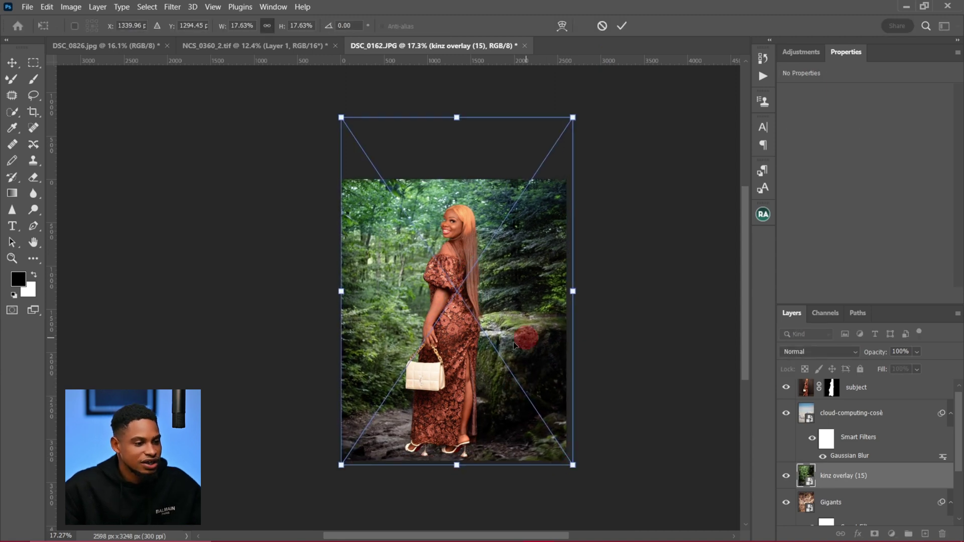
drag(570, 134, 557, 146)
drag(521, 290, 532, 286)
click(622, 25)
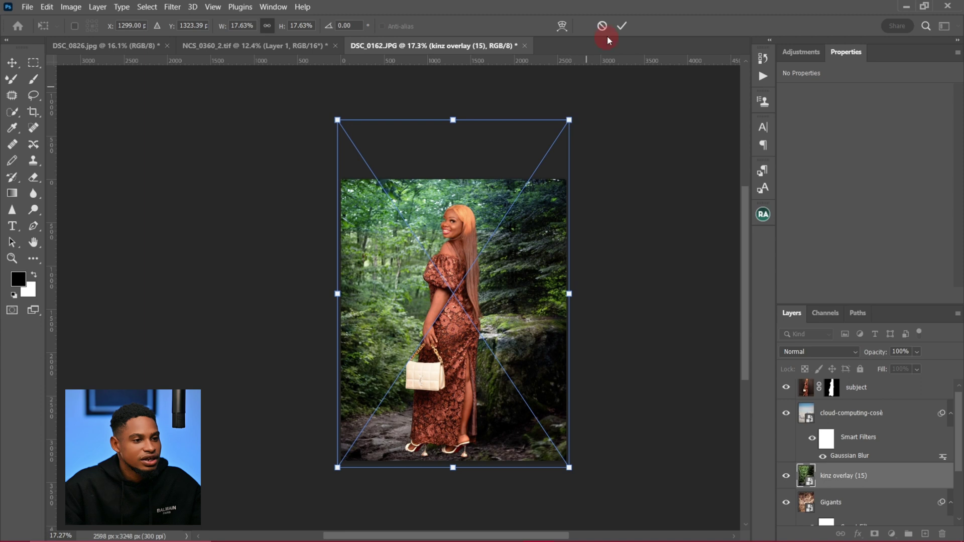
- Blend the forest overlay as Soft Light and apply a Gaussian Blur with Radius 6.4
click(818, 354)
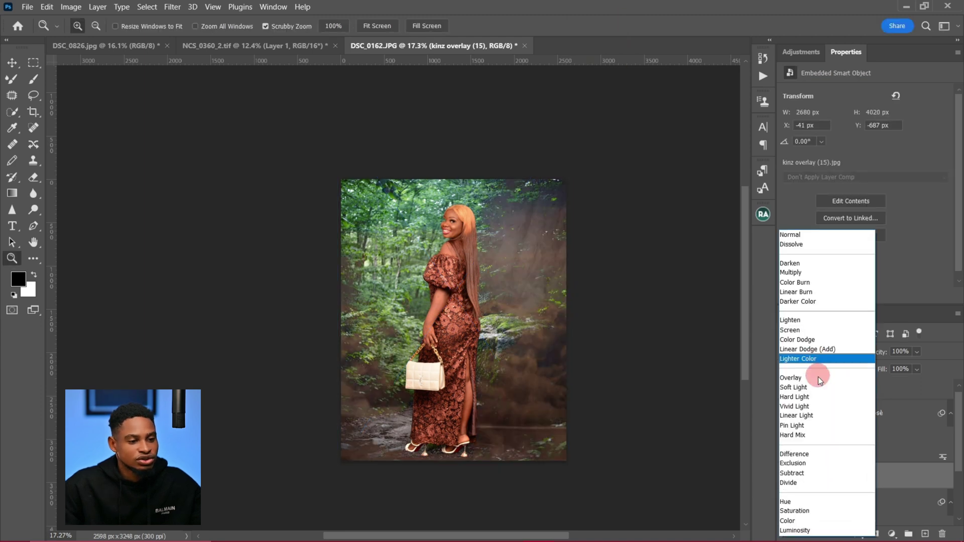
click(819, 387)
drag(488, 311, 472, 329)
click(176, 9)
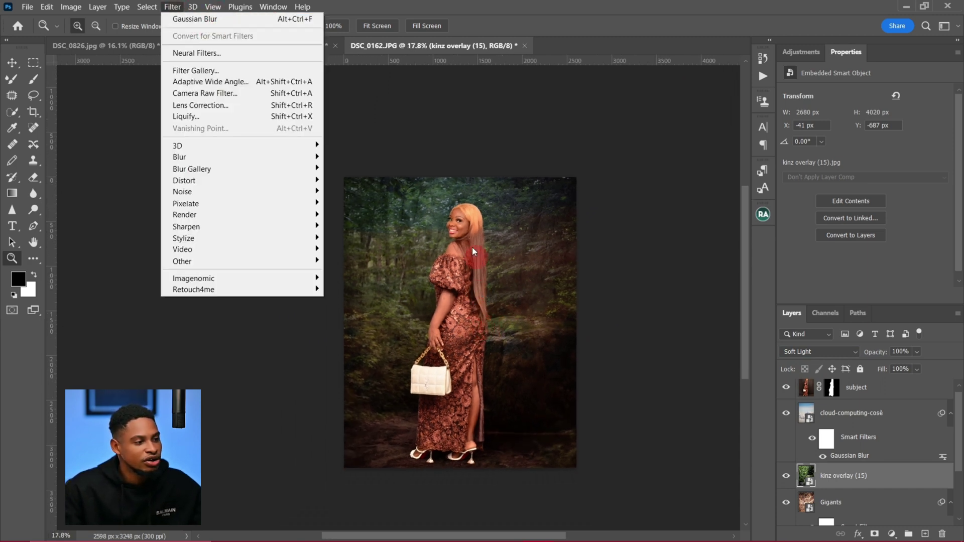
click(269, 18)
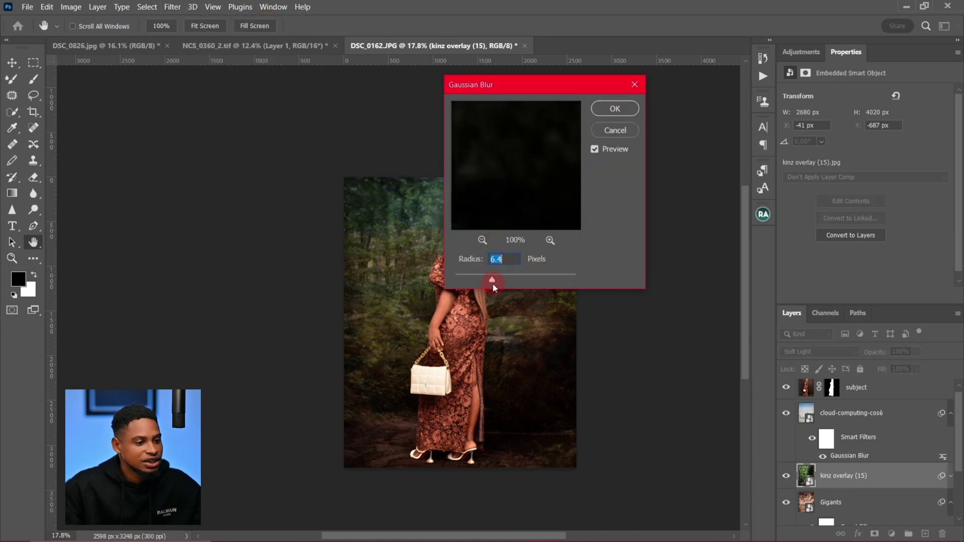
click(622, 104)
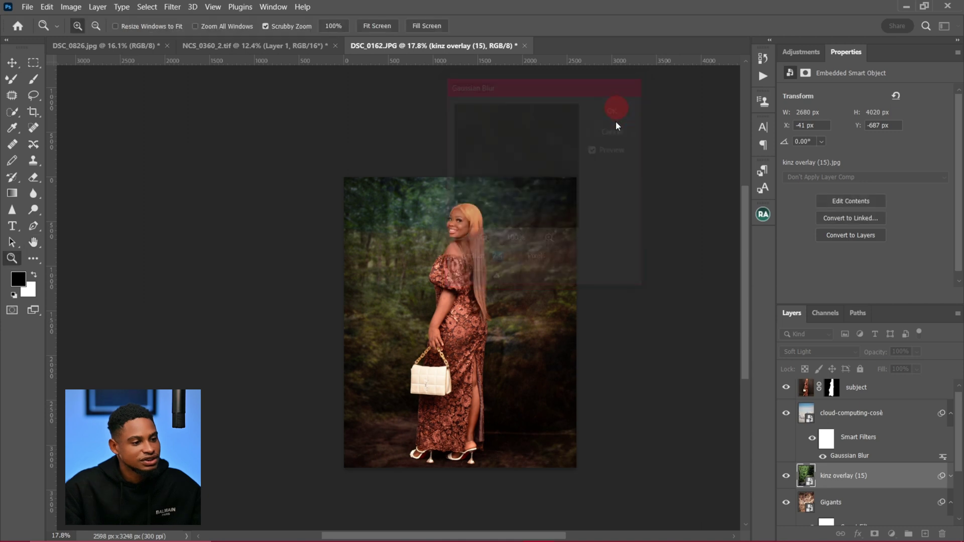
- Fade the forest overlay's opacity to 34%
click(917, 351)
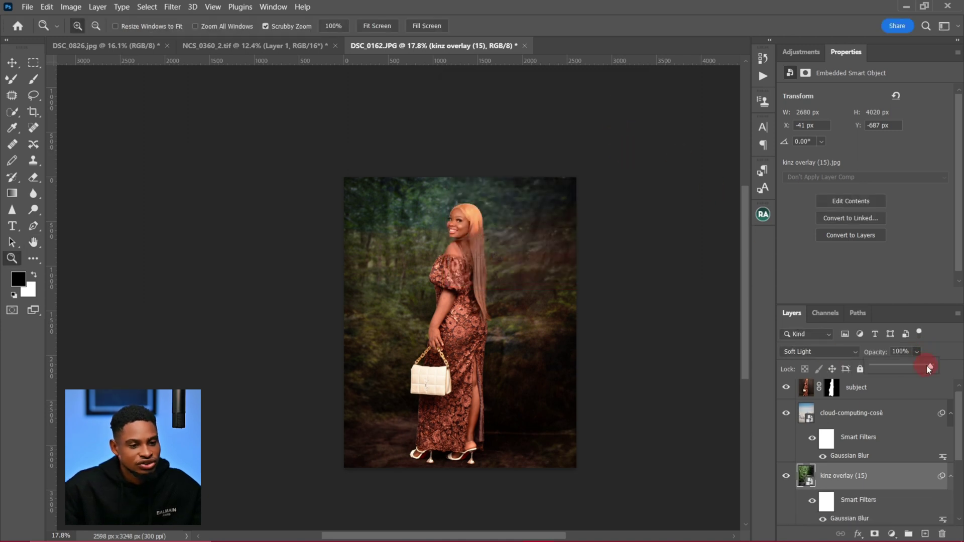
drag(905, 370, 893, 375)
mouse_move(490, 375)
mouse_down()
mouse_move(534, 364)
mouse_move(481, 368)
mouse_up()
drag(577, 378, 502, 335)
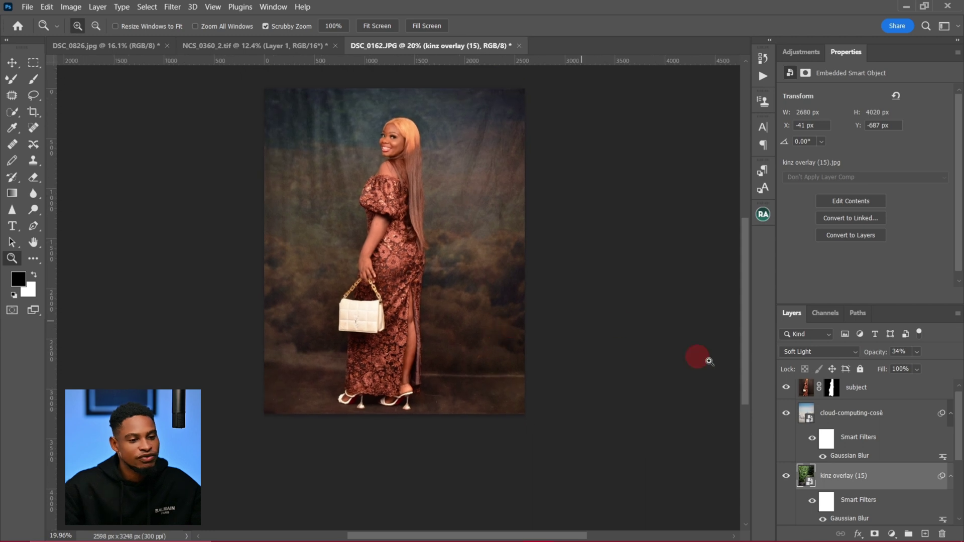
- Select the layers from subject down to the backdrop and group them into Group 1
click(906, 398)
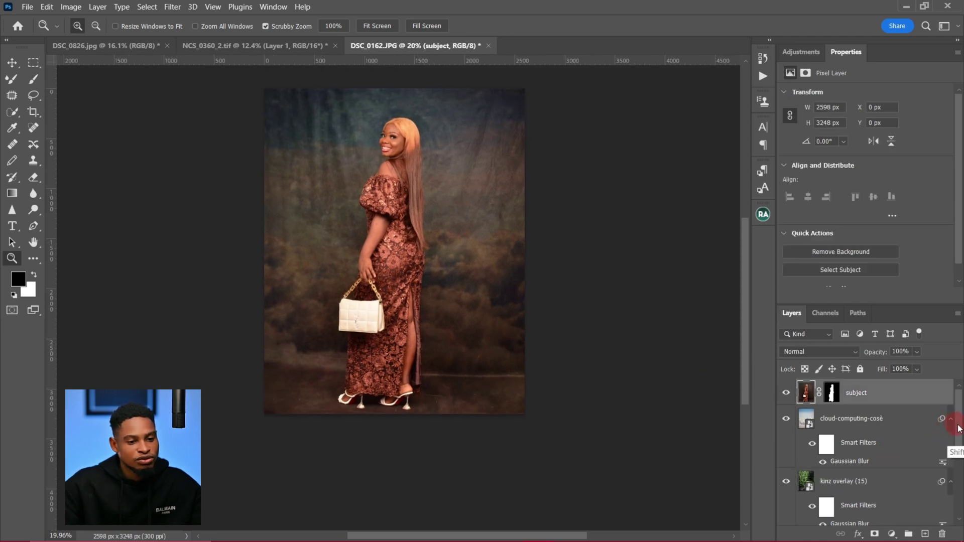
click(903, 428)
scroll(952, 438, down, 1)
scroll(903, 402, up, 1)
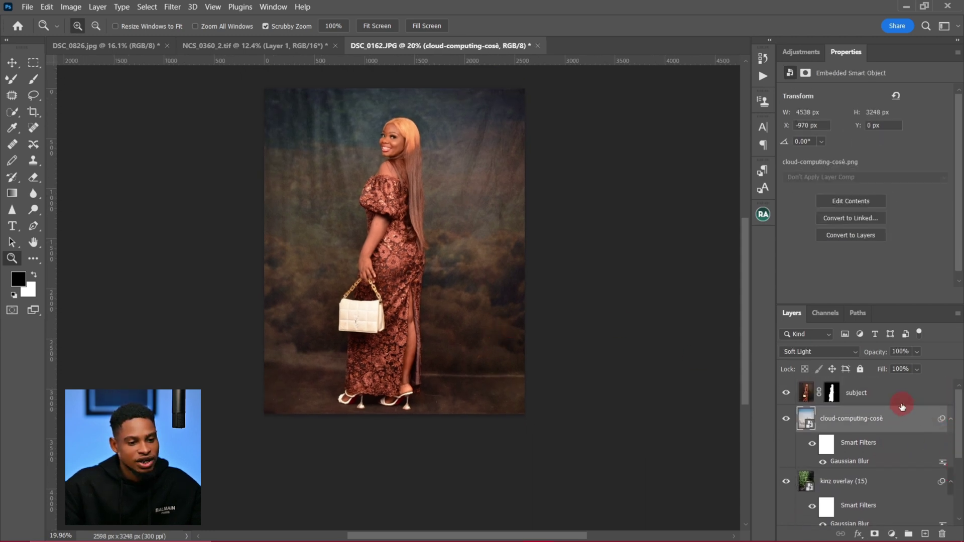
click(903, 402)
scroll(959, 455, down, 2)
scroll(958, 455, down, 3)
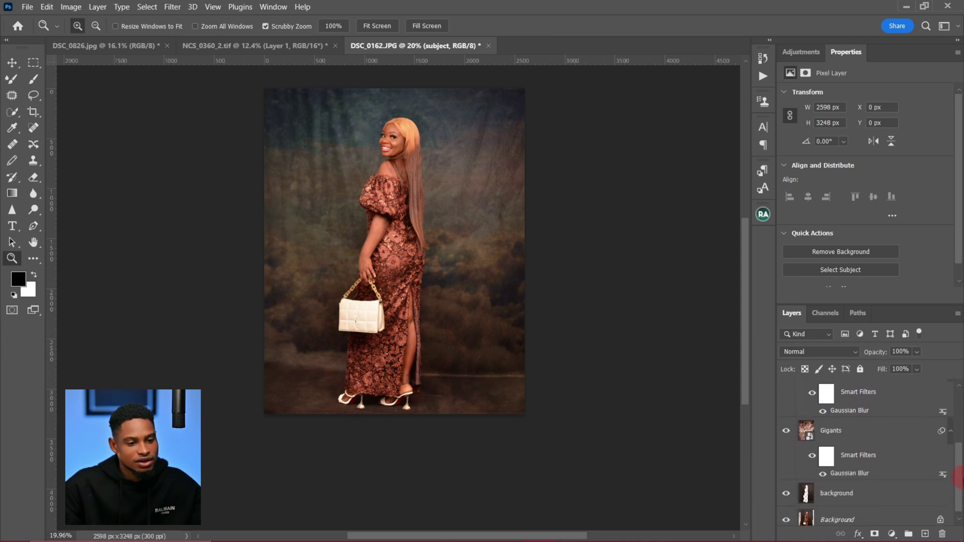
shift+click(903, 495)
key(ctrl+g)
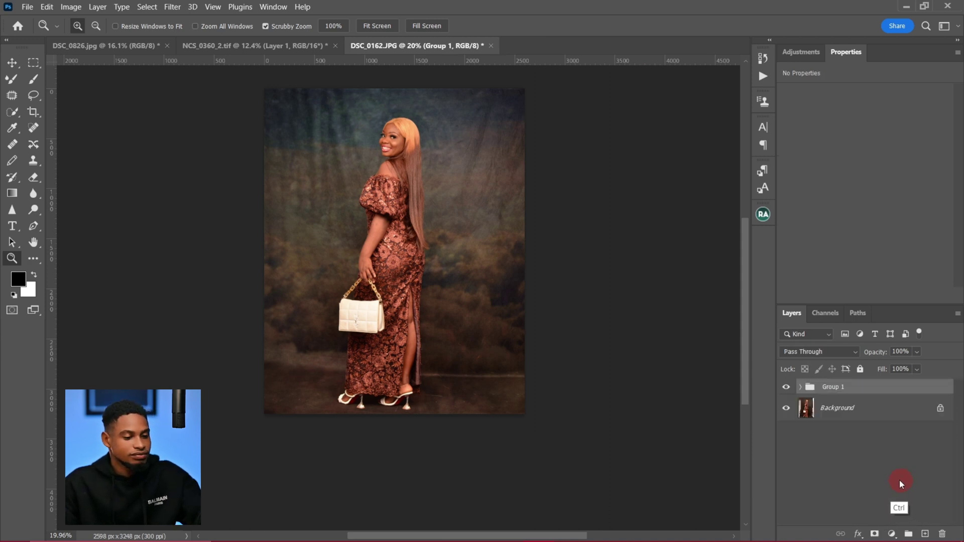
- Toggle Group 1 off and on to compare the composite with the original backdrop
click(786, 387)
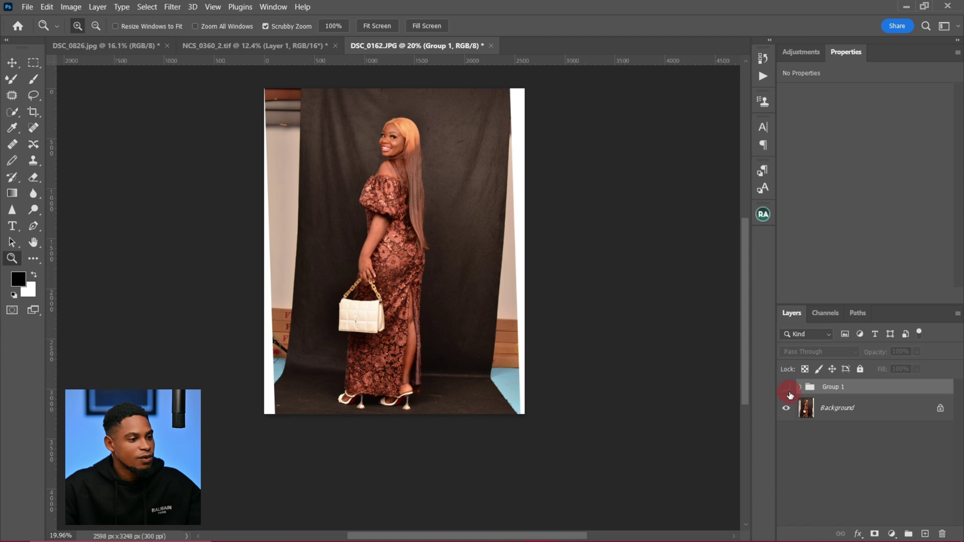
click(787, 388)
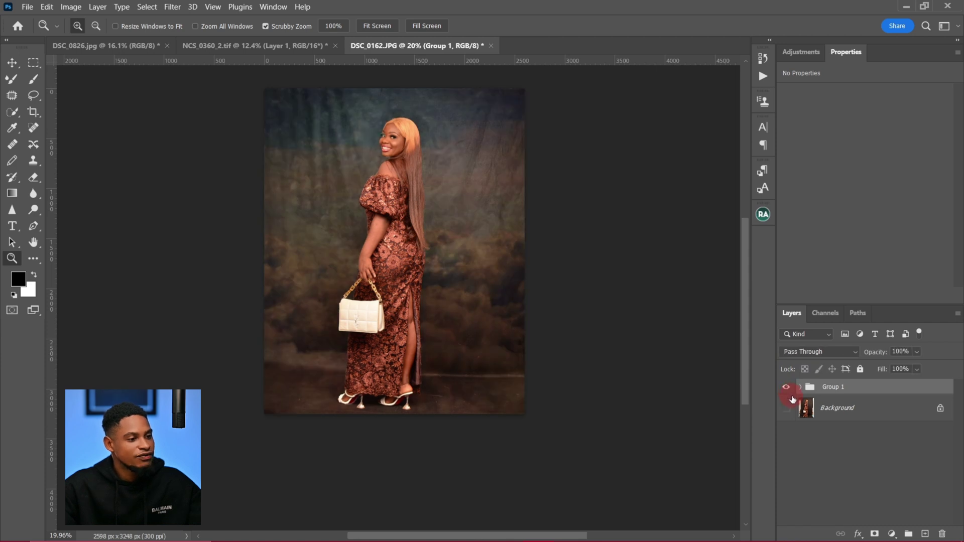
click(787, 387)
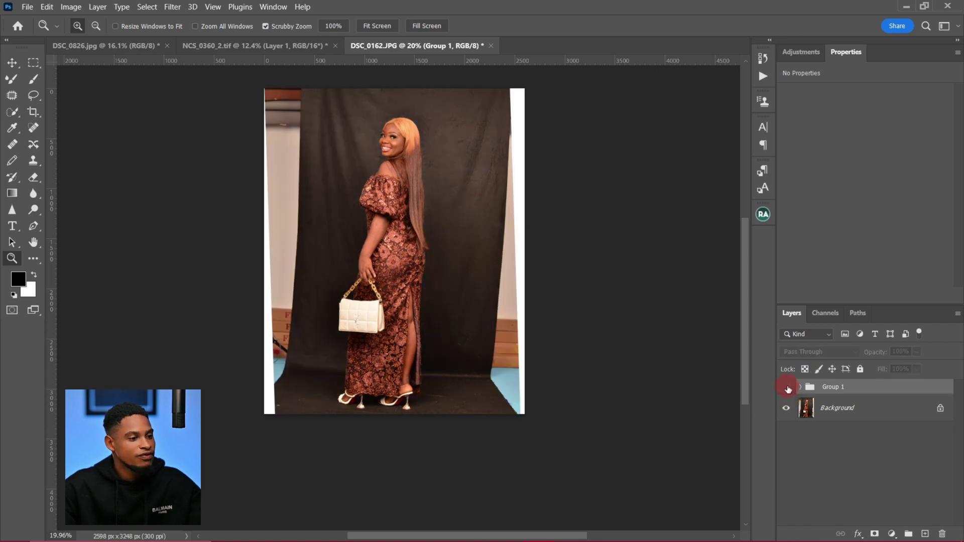
click(787, 387)
- Zoom in, expand Group 1, and keep cloud-computing-cosè blended as Soft Light
drag(378, 272, 460, 325)
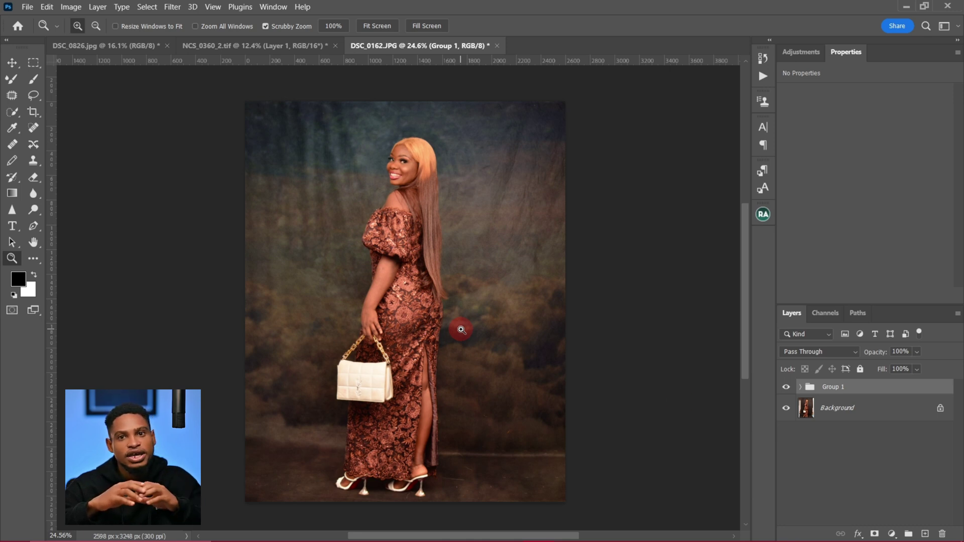
click(802, 388)
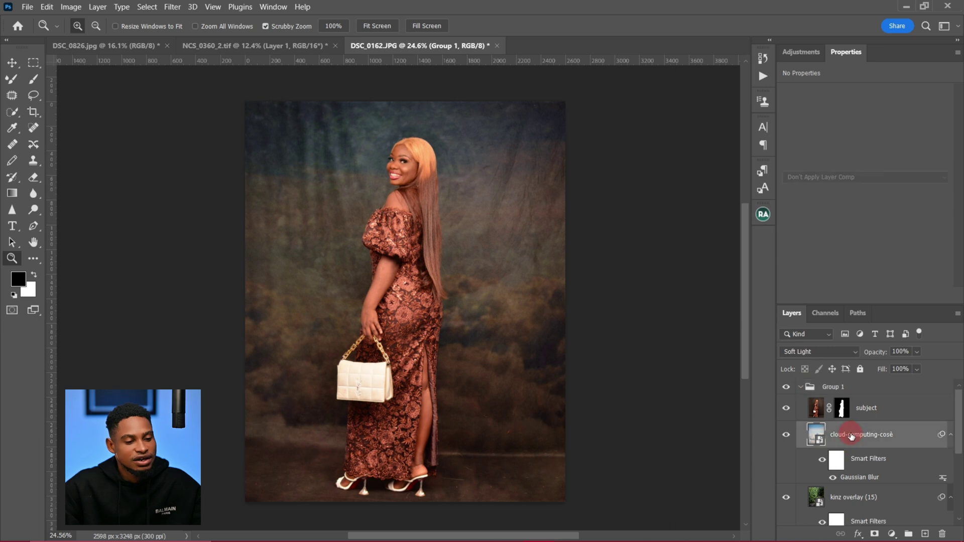
click(812, 353)
click(808, 387)
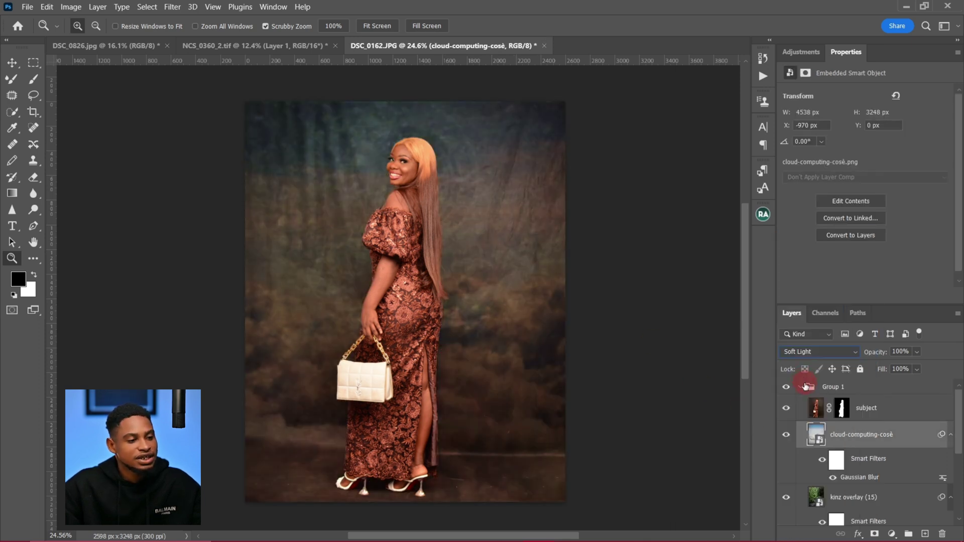